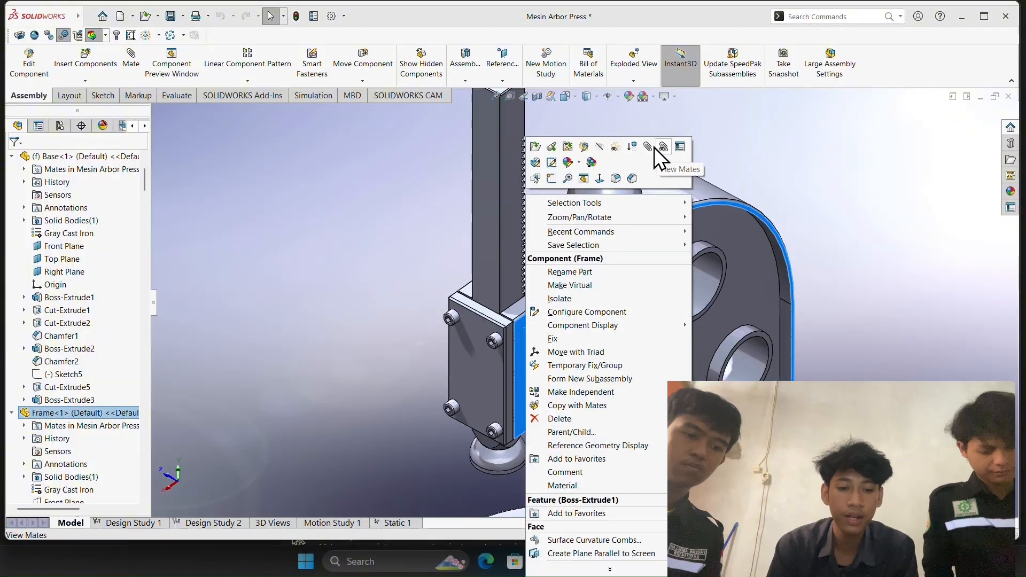
Step: Hide the Frame component and examine the gear rack and pinion behind it
{"action": "left_click", "coordinate": [603, 149]}
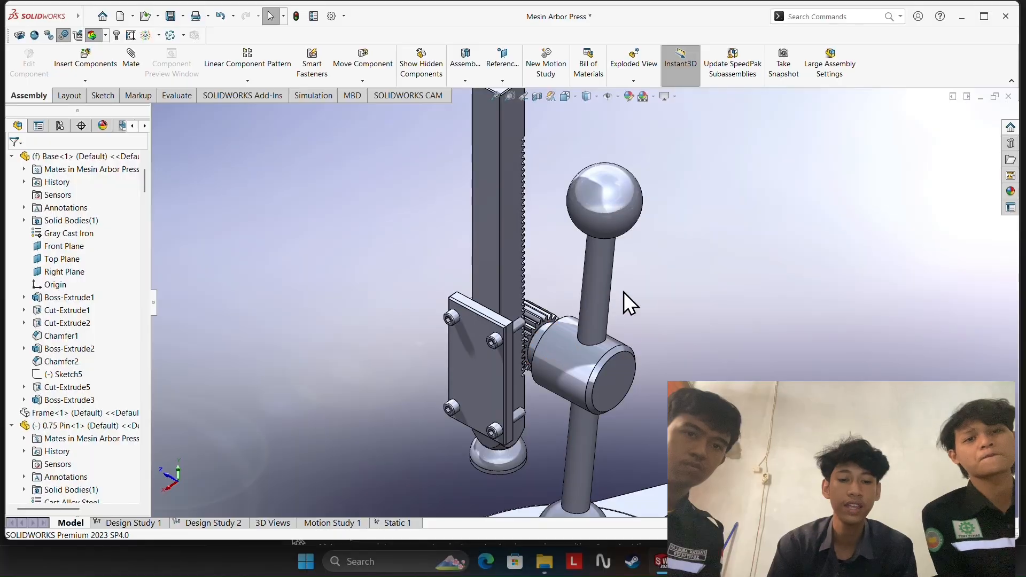
{"action": "mouse_move", "coordinate": [613, 292]}
{"action": "middle_mouse_down"}
{"action": "mouse_move", "coordinate": [618, 283]}
{"action": "mouse_move", "coordinate": [609, 283]}
{"action": "middle_mouse_up"}
{"action": "scroll", "coordinate": [550, 322], "scroll_direction": "down", "scroll_amount": 3}
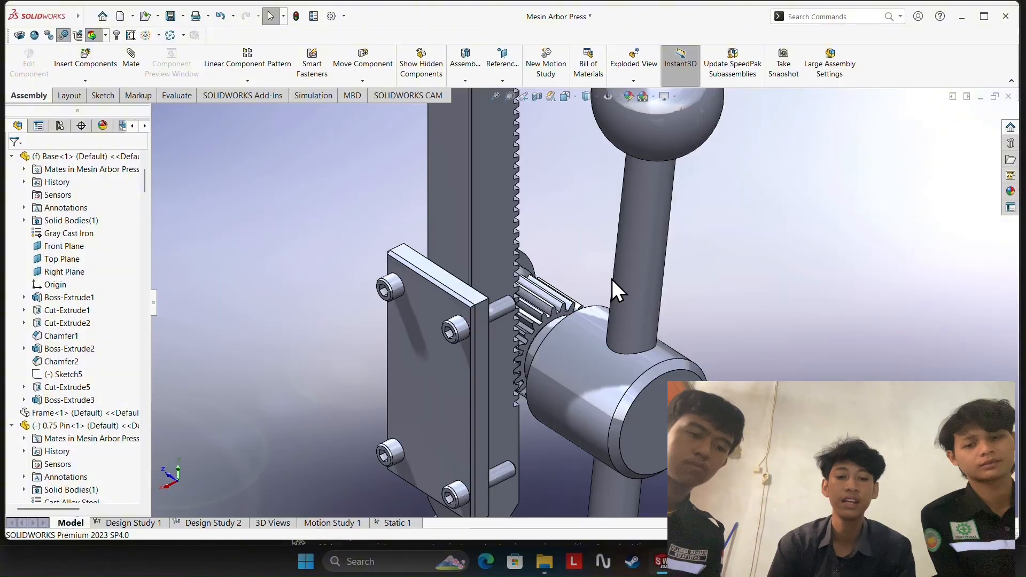
{"action": "scroll", "coordinate": [612, 283], "scroll_direction": "up", "scroll_amount": 2}
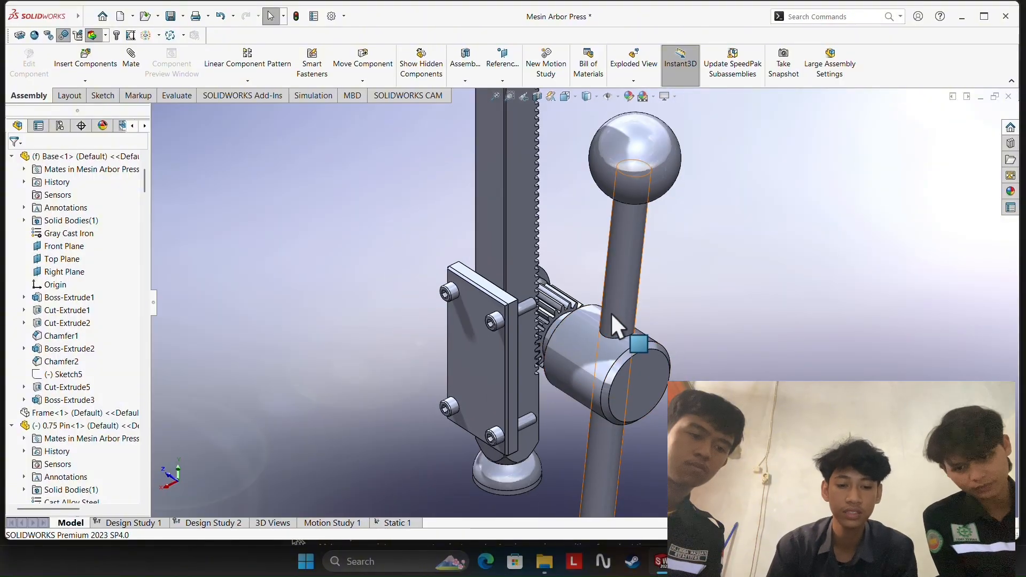
{"action": "scroll", "coordinate": [89, 345], "scroll_direction": "up", "scroll_amount": 3}
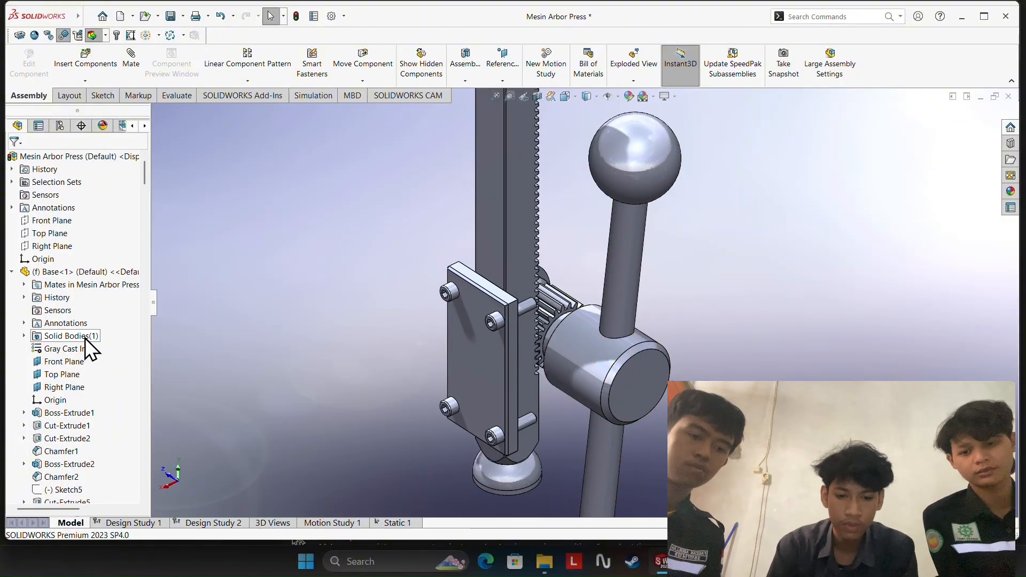
Step: Show the hidden Frame component again in the arbor press assembly
{"action": "scroll", "coordinate": [86, 342], "scroll_direction": "down", "scroll_amount": 8}
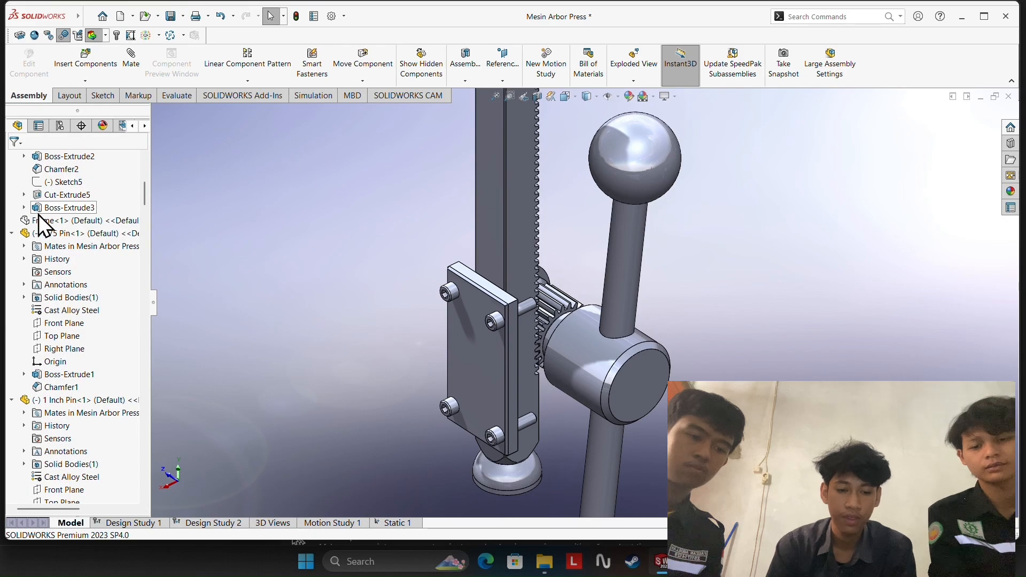
{"action": "right_click", "coordinate": [54, 220]}
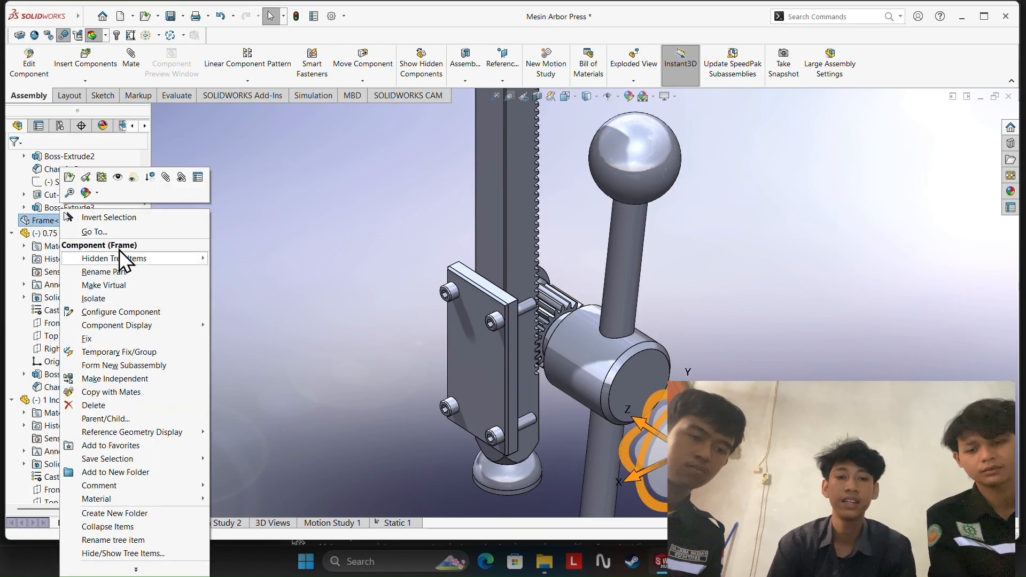
{"action": "left_click", "coordinate": [114, 181]}
{"action": "scroll", "coordinate": [523, 242], "scroll_direction": "up", "scroll_amount": 5}
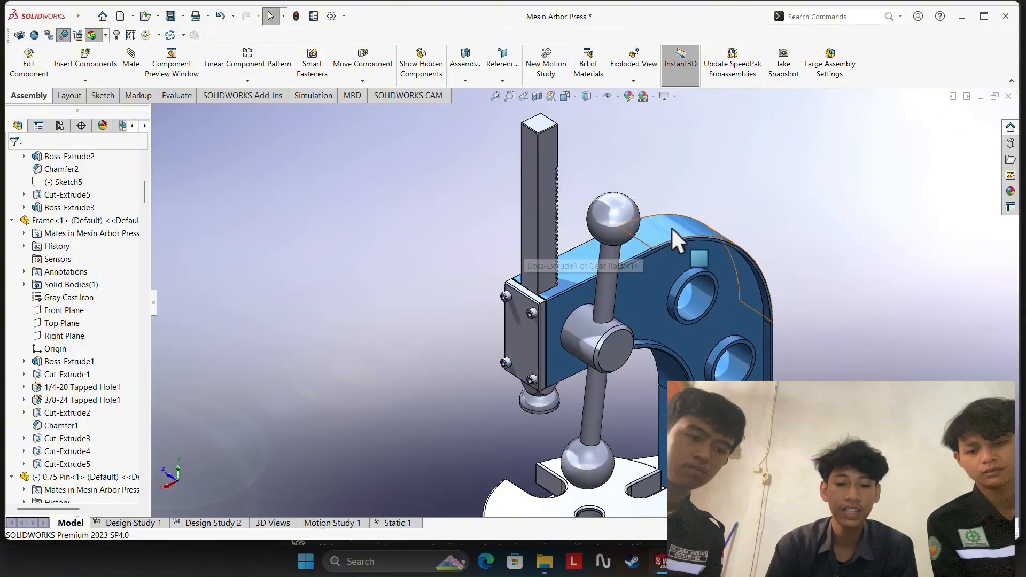
{"action": "left_click", "coordinate": [666, 173]}
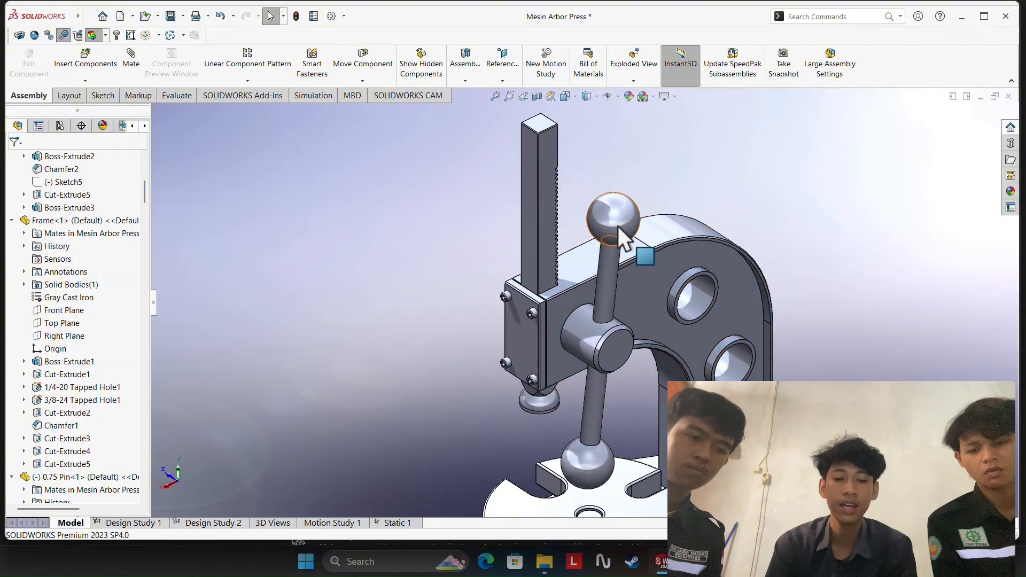
Step: Open the Base part from the assembly in its own window and hide its reference planes
{"action": "scroll", "coordinate": [619, 238], "scroll_direction": "up", "scroll_amount": 2}
{"action": "left_click_drag", "start_coordinate": [605, 250], "coordinate": [642, 186]}
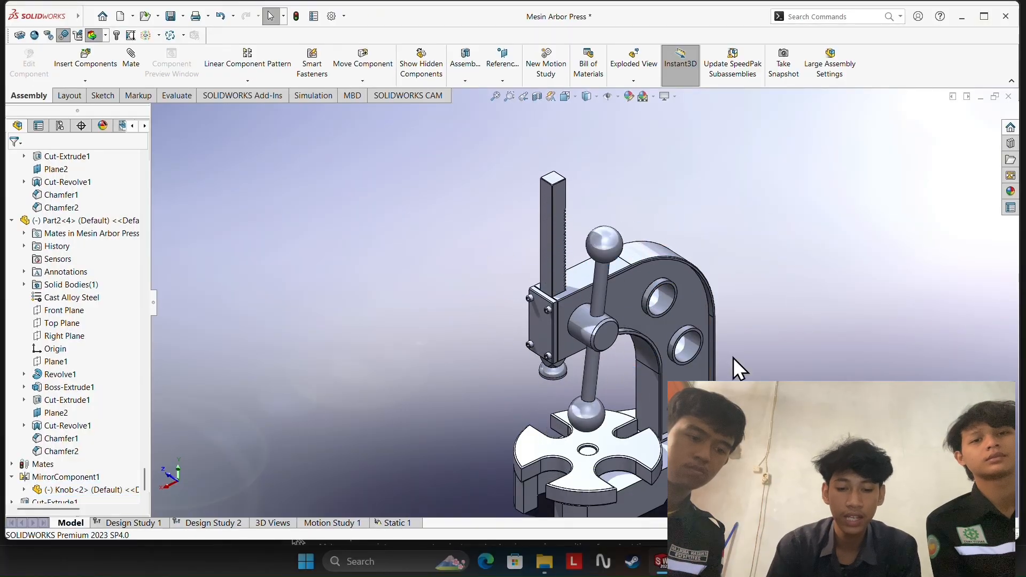
{"action": "scroll", "coordinate": [561, 432], "scroll_direction": "down", "scroll_amount": 4}
{"action": "scroll", "coordinate": [550, 438], "scroll_direction": "up", "scroll_amount": 5}
{"action": "scroll", "coordinate": [542, 445], "scroll_direction": "down", "scroll_amount": 8}
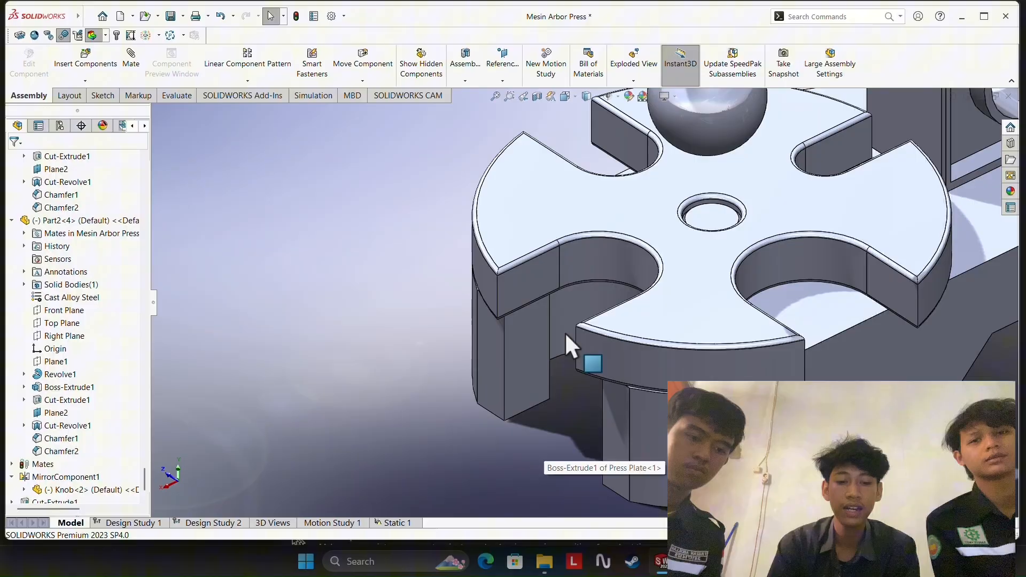
{"action": "right_click", "coordinate": [523, 280]}
{"action": "left_click", "coordinate": [661, 135]}
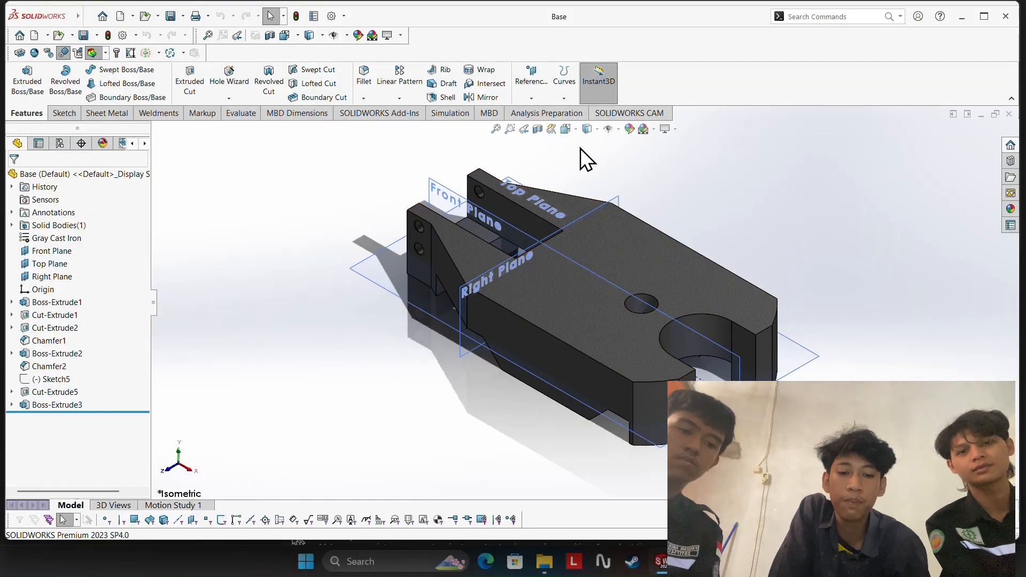
{"action": "left_click", "coordinate": [619, 129]}
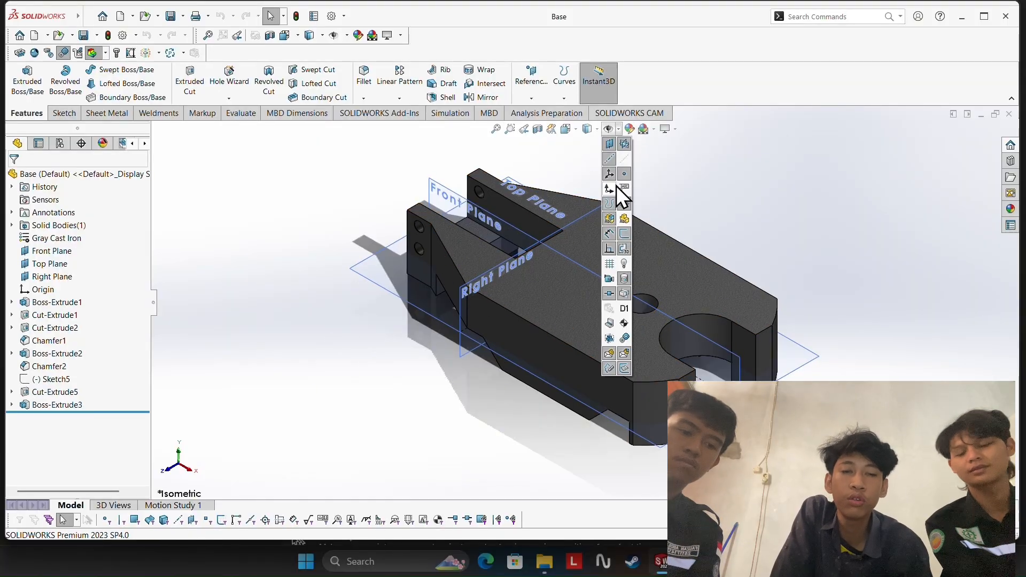
{"action": "left_click", "coordinate": [624, 149]}
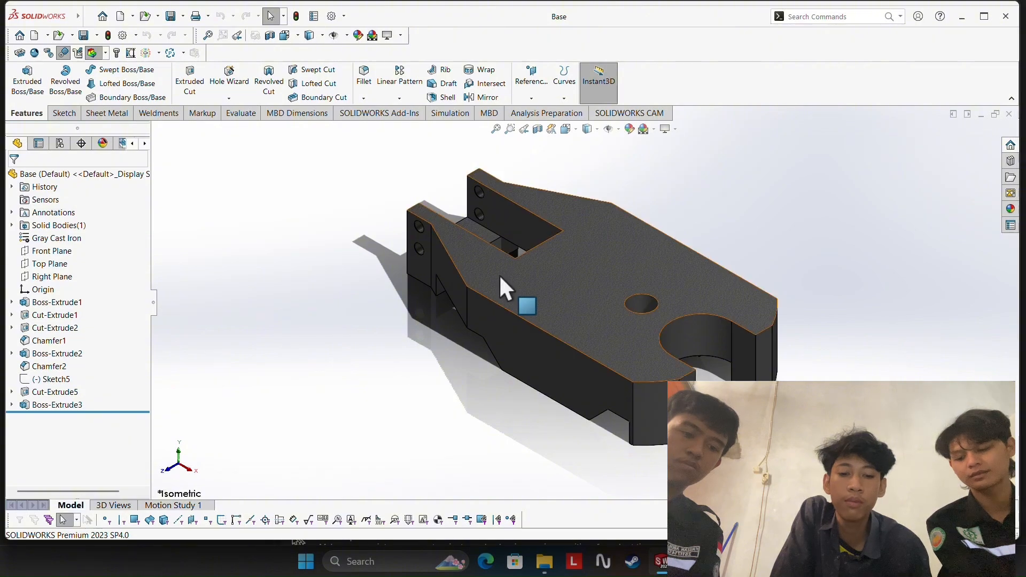
Step: Review the Base's main profile sketch and the extrusion settings of Boss-Extrude1, keeping them as they are
{"action": "right_click", "coordinate": [555, 288]}
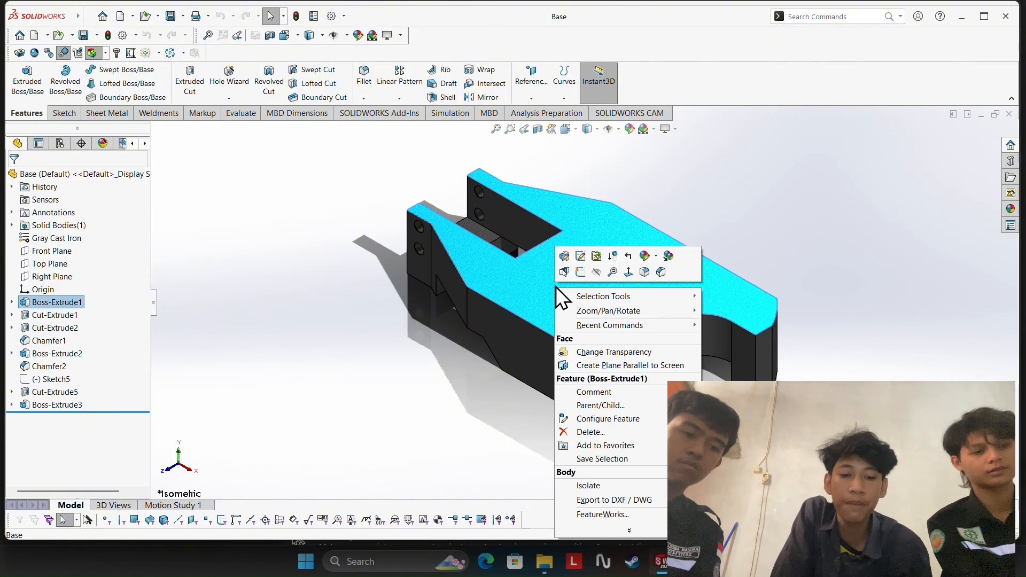
{"action": "left_click", "coordinate": [85, 301]}
{"action": "left_click", "coordinate": [113, 272]}
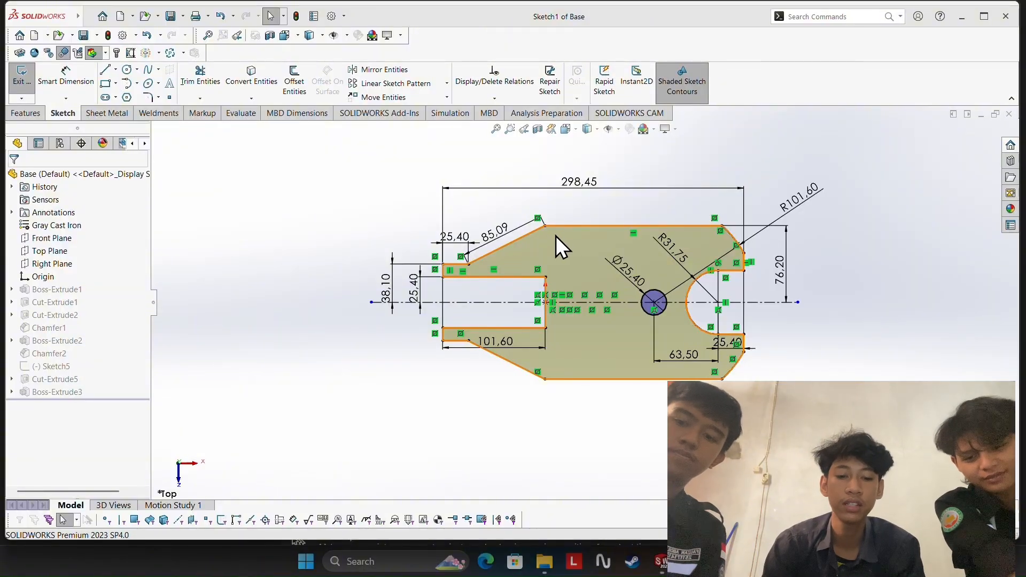
{"action": "left_click", "coordinate": [20, 77]}
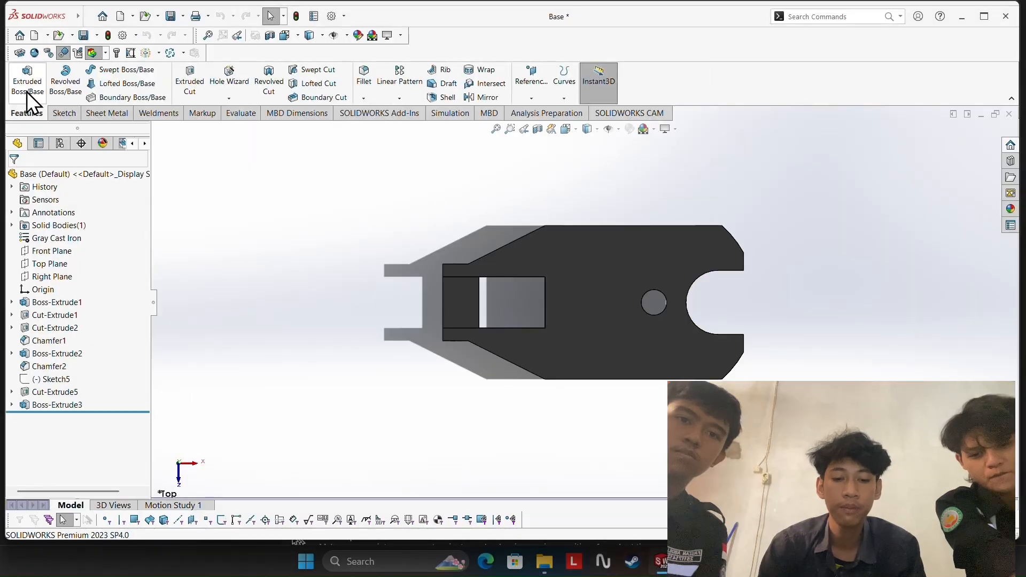
{"action": "right_click", "coordinate": [56, 299]}
{"action": "left_click", "coordinate": [64, 273]}
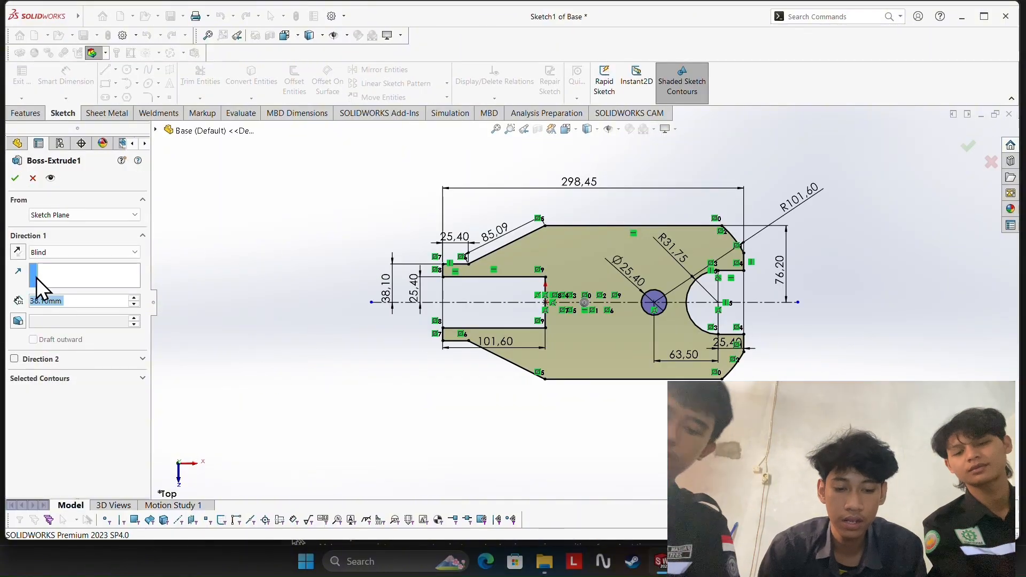
{"action": "left_click", "coordinate": [14, 178]}
Step: Review the circular hole's sketch and the cut depth settings of Cut-Extrude1
{"action": "left_click", "coordinate": [57, 317]}
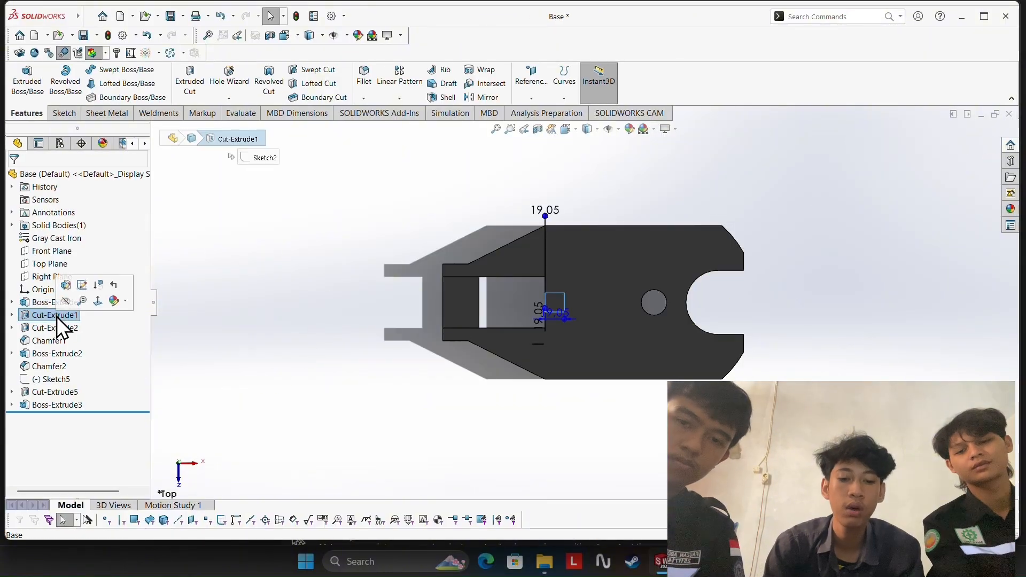
{"action": "left_click", "coordinate": [81, 288]}
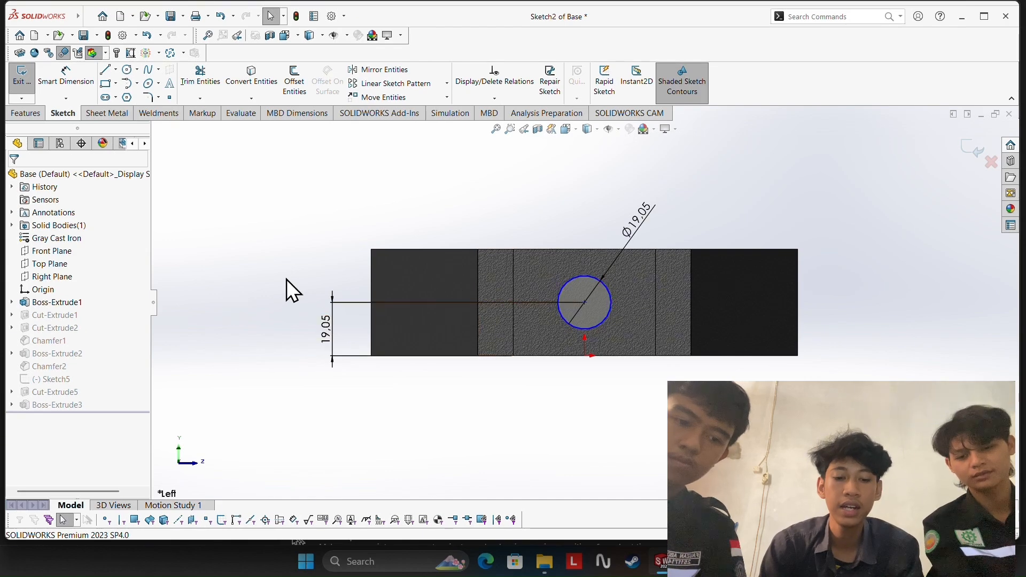
{"action": "left_click", "coordinate": [967, 150]}
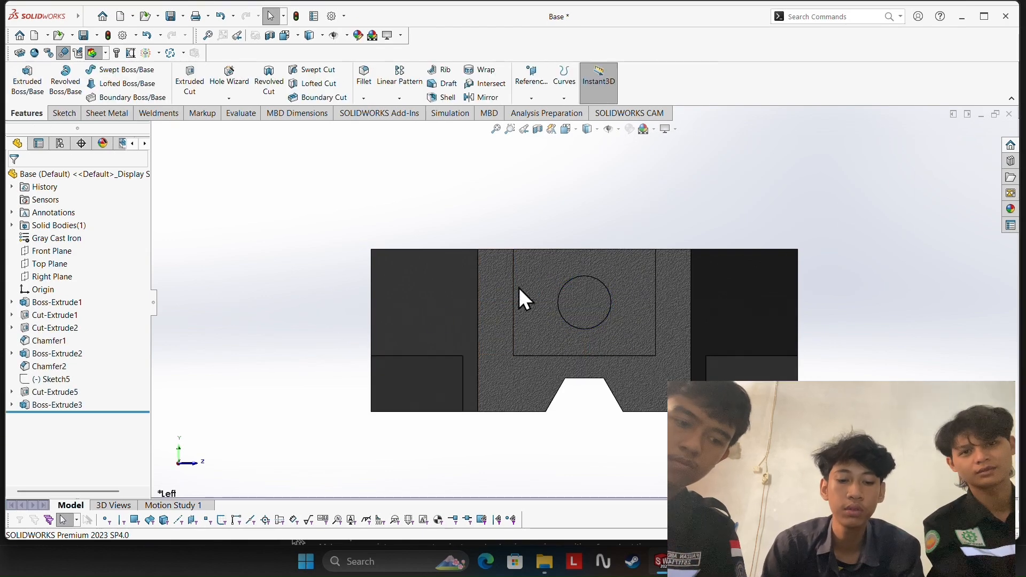
{"action": "left_click", "coordinate": [53, 315]}
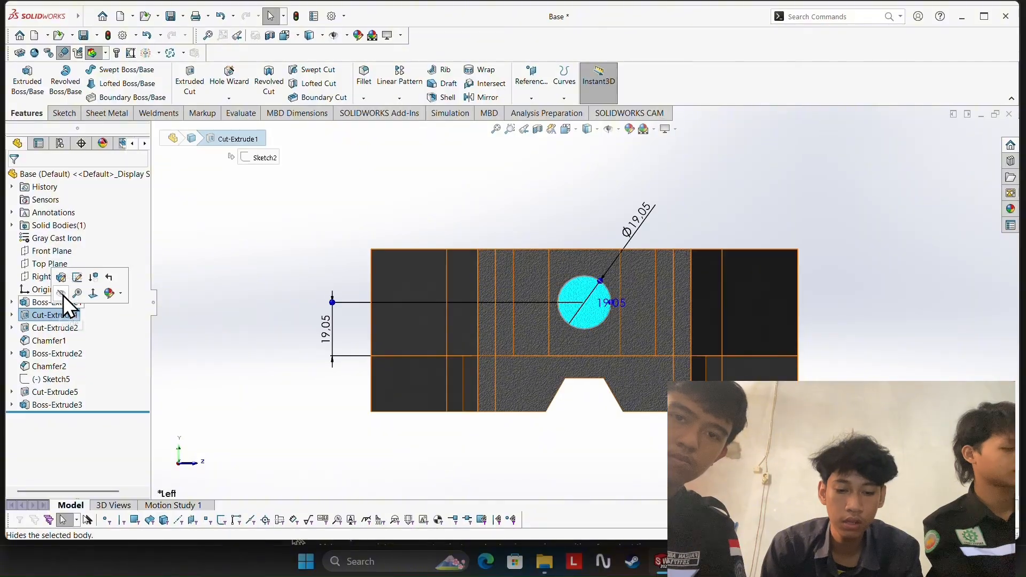
{"action": "left_click", "coordinate": [62, 272]}
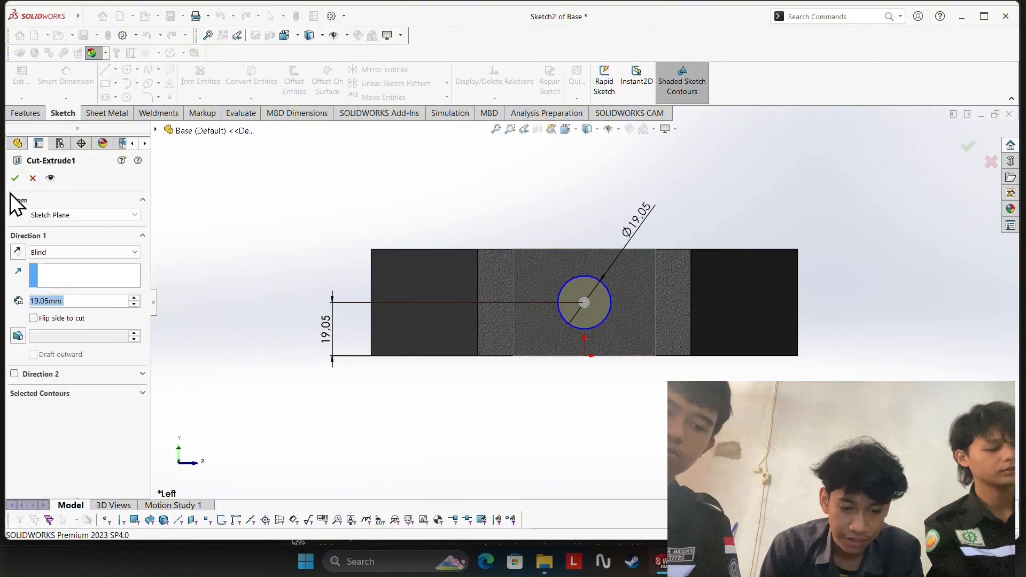
{"action": "left_click", "coordinate": [15, 179]}
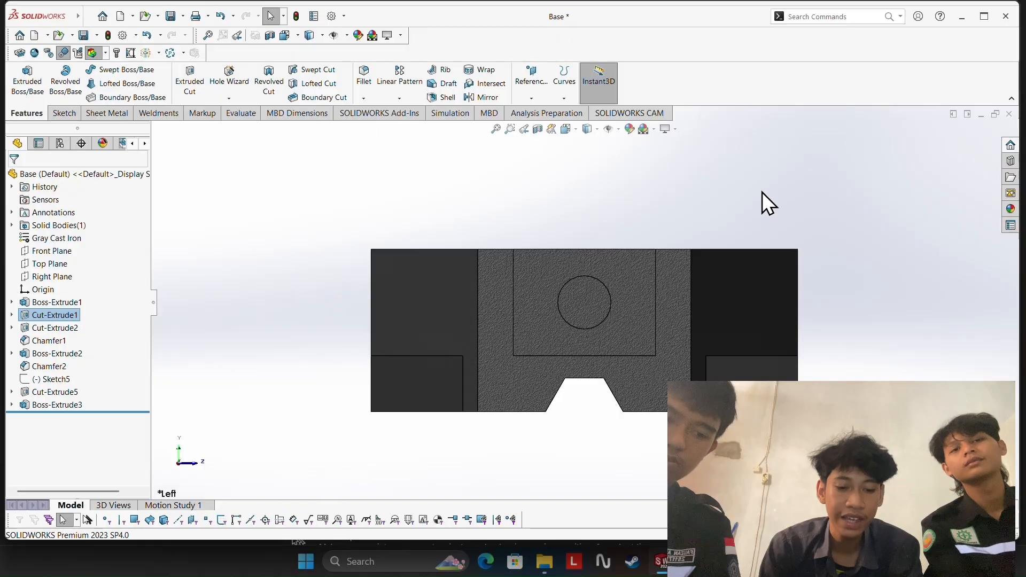
Step: Examine the sketch of Cut-Extrude2, which defines the mounting holes in the Base's two arms, and exit it
{"action": "right_click", "coordinate": [70, 325]}
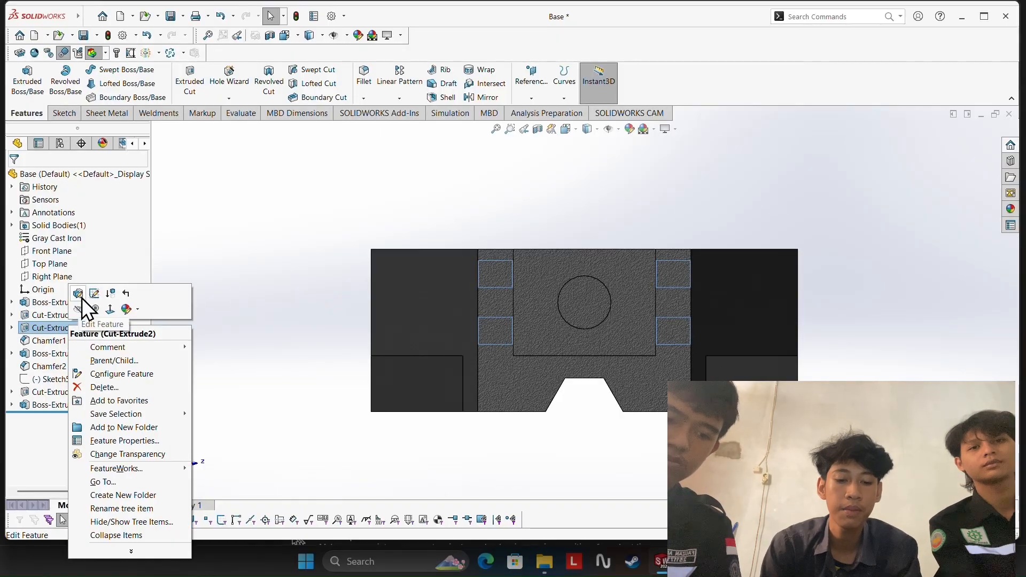
{"action": "left_click", "coordinate": [80, 297]}
{"action": "middle_click_drag", "start_coordinate": [483, 251], "coordinate": [452, 299]}
{"action": "scroll", "coordinate": [399, 277], "scroll_direction": "down", "scroll_amount": 8}
{"action": "scroll", "coordinate": [583, 302], "scroll_direction": "up", "scroll_amount": 3}
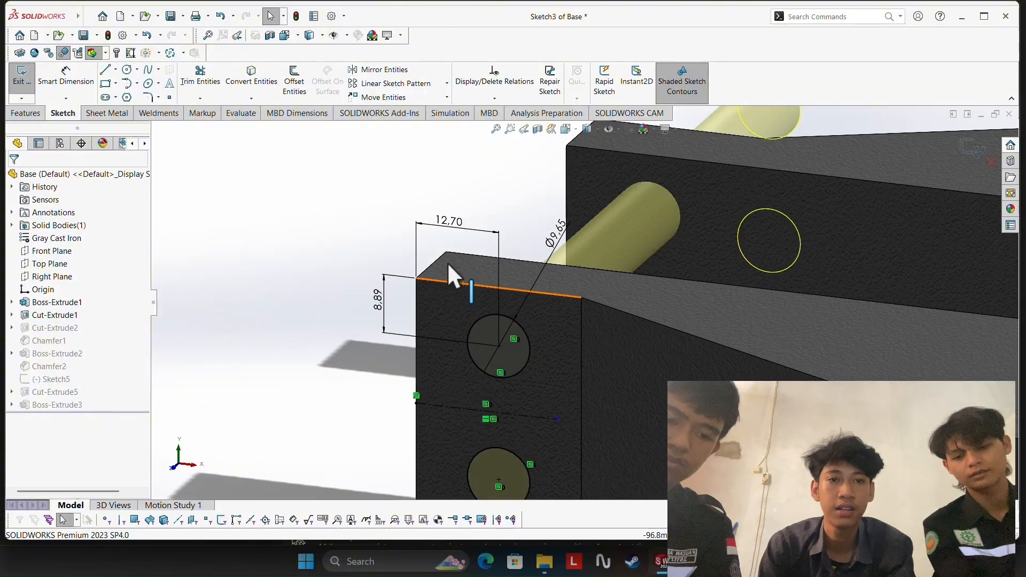
{"action": "left_click", "coordinate": [985, 144]}
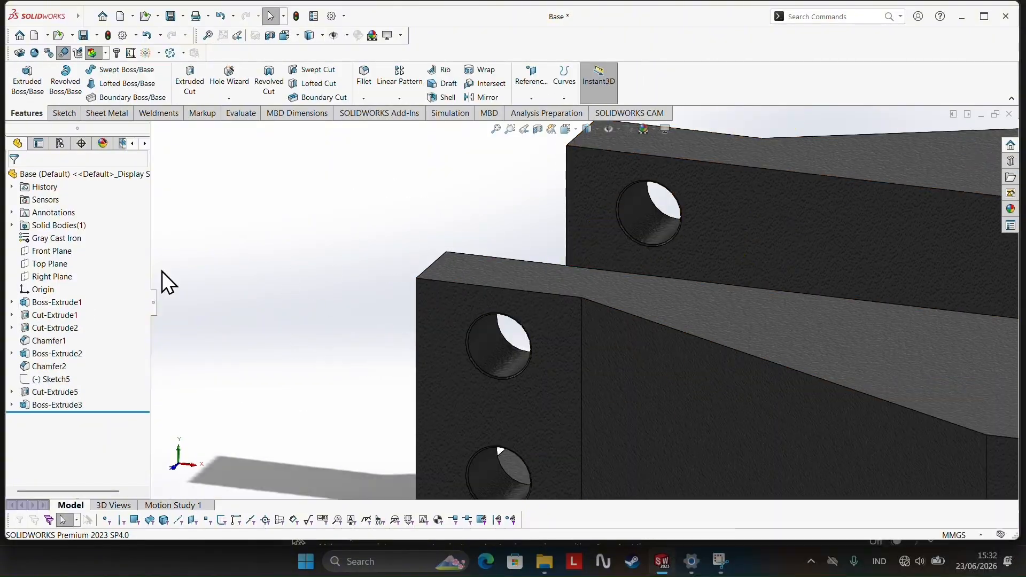
{"action": "right_click", "coordinate": [31, 328]}
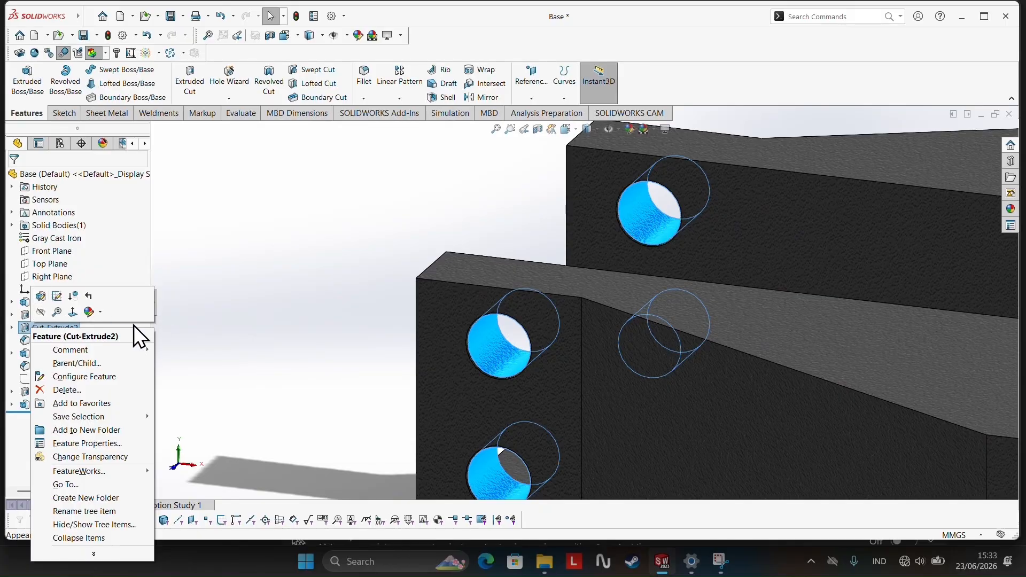
{"action": "key", "text": "Escape"}
Step: Check the distance and angle settings of Chamfer1 on the mounting holes
{"action": "left_click", "coordinate": [56, 341]}
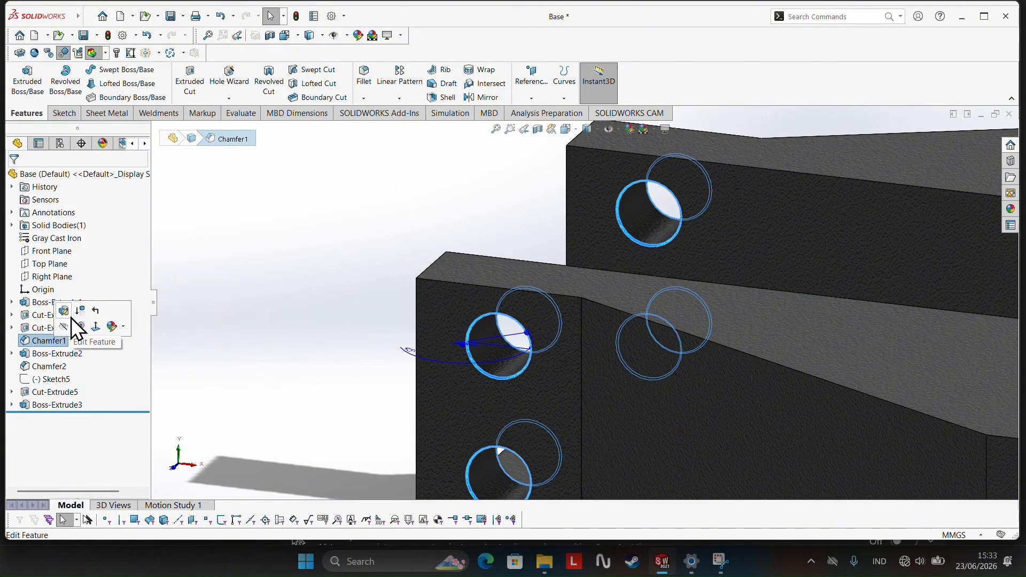
{"action": "left_click", "coordinate": [64, 311]}
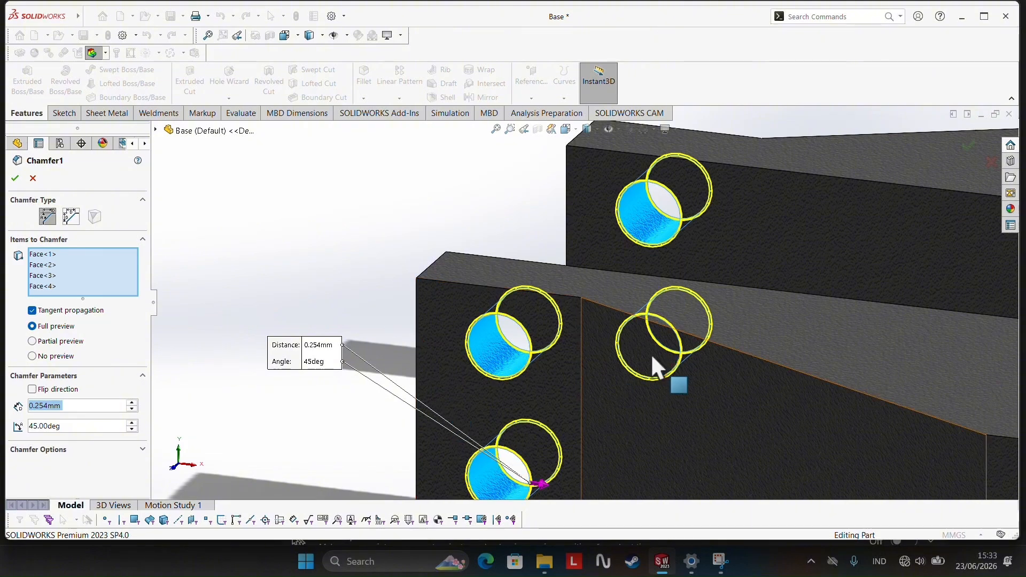
{"action": "left_click", "coordinate": [15, 178]}
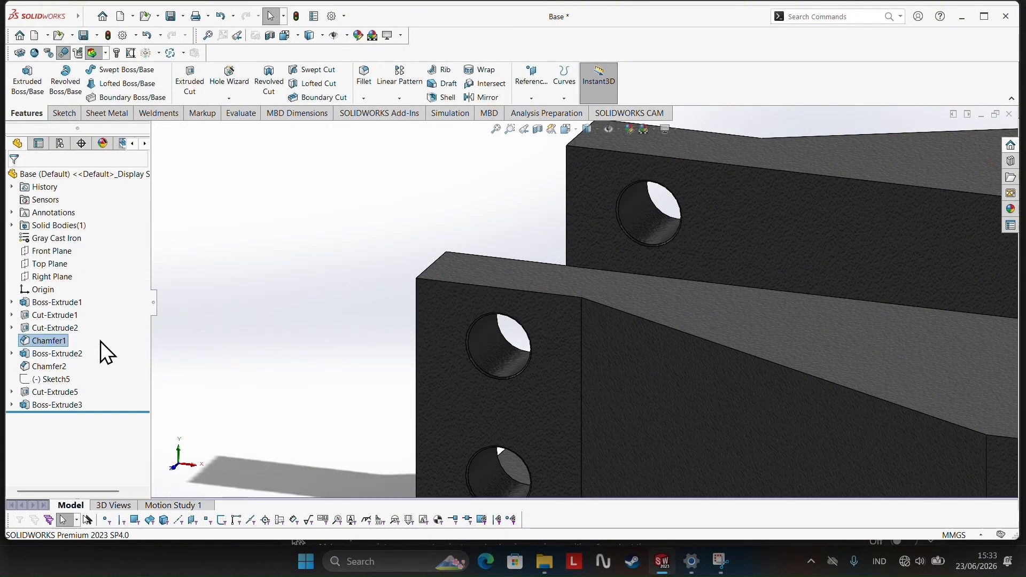
Step: Review the extrusion settings and sketch regions of Boss-Extrude2, which forms the feet under the Base
{"action": "left_click", "coordinate": [47, 355]}
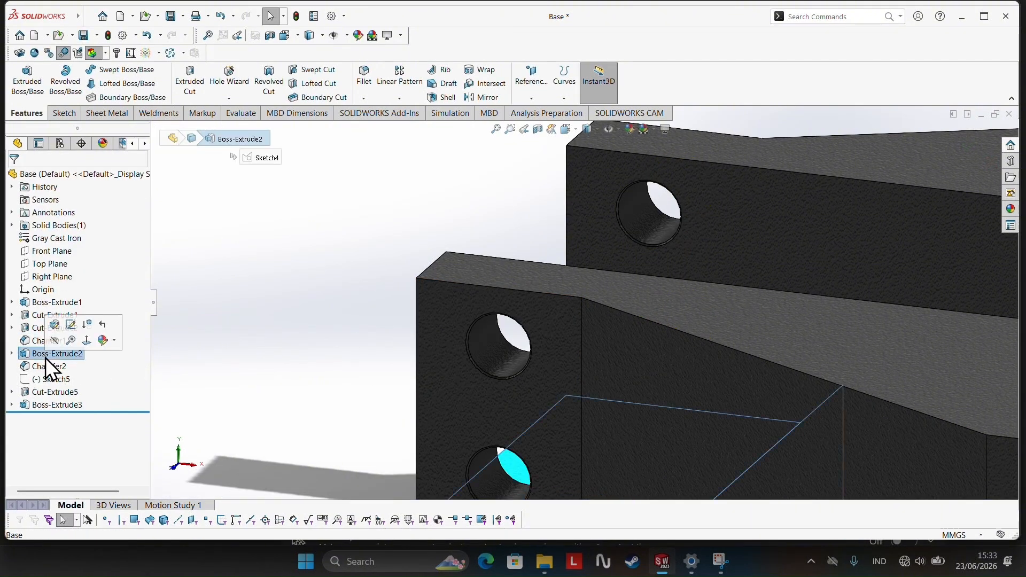
{"action": "left_click", "coordinate": [54, 325]}
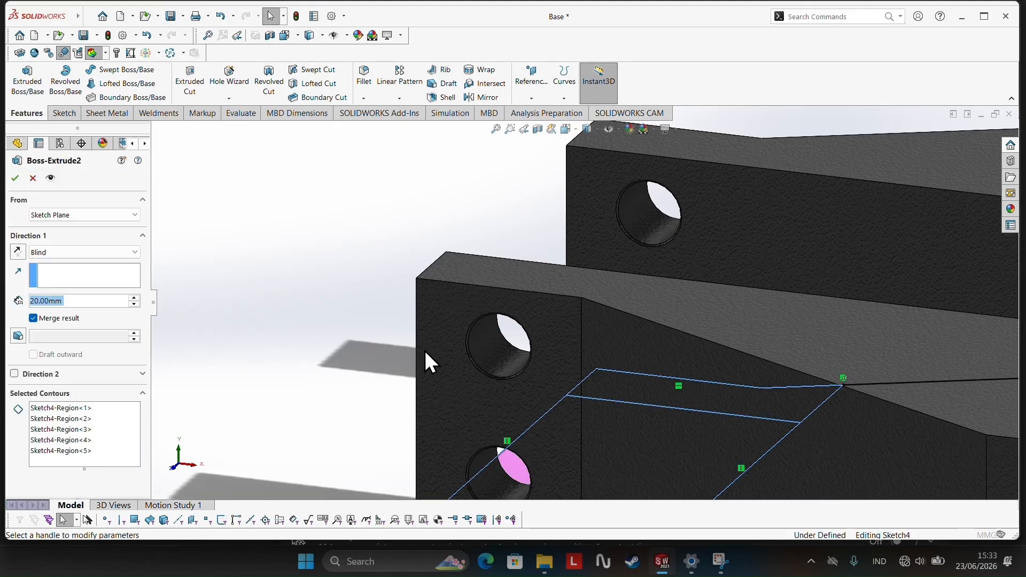
{"action": "middle_click_drag", "start_coordinate": [537, 329], "coordinate": [528, 393]}
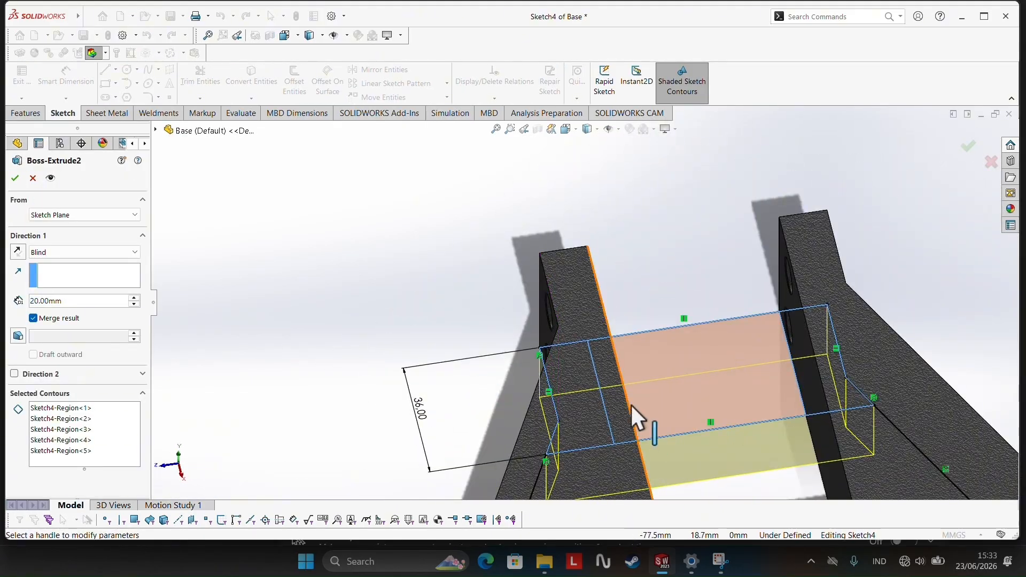
{"action": "scroll", "coordinate": [717, 399], "scroll_direction": "up", "scroll_amount": 5}
{"action": "middle_click_drag", "start_coordinate": [600, 416], "coordinate": [510, 377]}
{"action": "scroll", "coordinate": [616, 414], "scroll_direction": "up", "scroll_amount": 2}
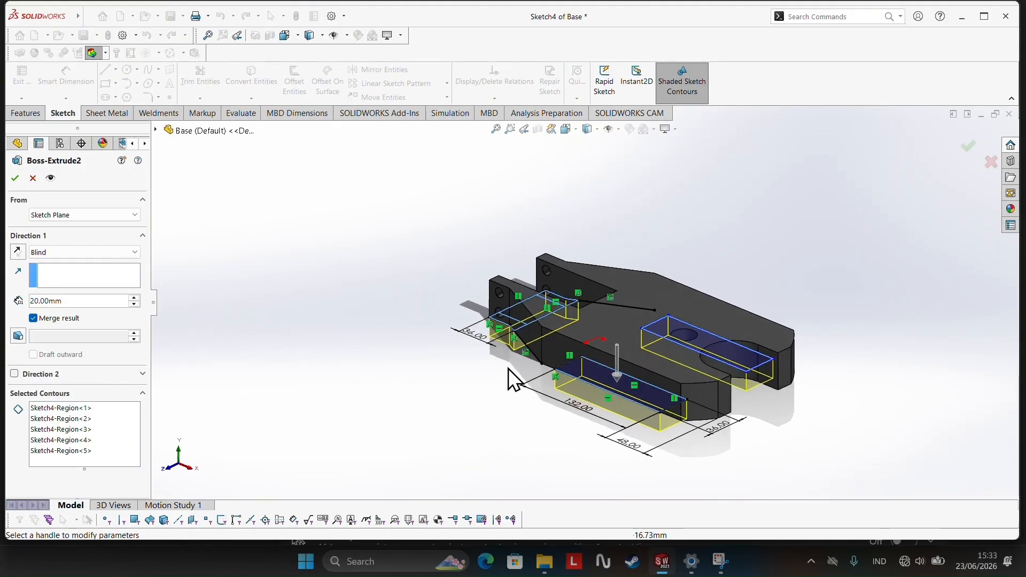
{"action": "left_click", "coordinate": [15, 178]}
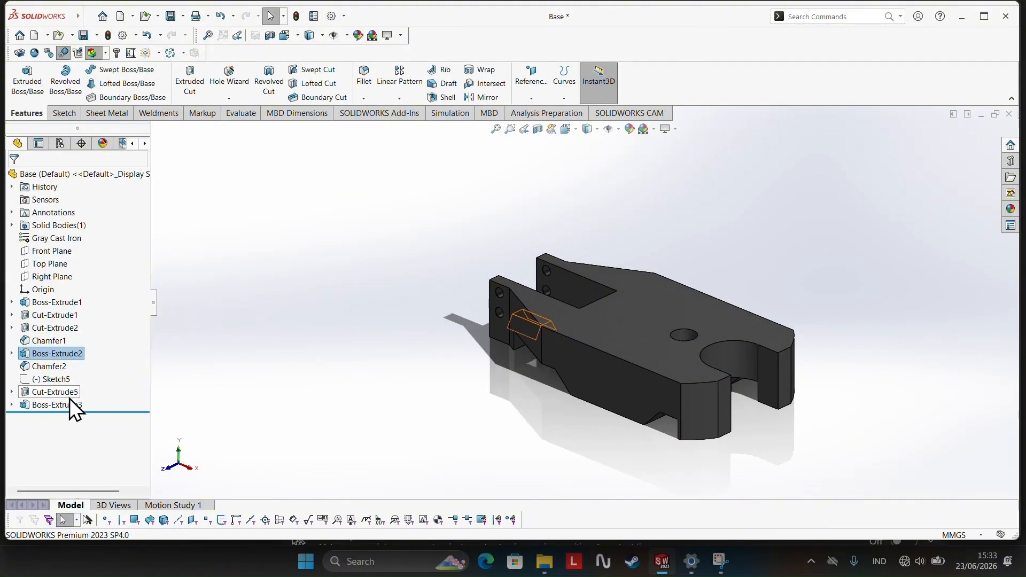
Step: Inspect Chamfer2, Cut-Extrude5 and Boss-Extrude3 on the Base, then clear the selection
{"action": "left_click", "coordinate": [56, 367]}
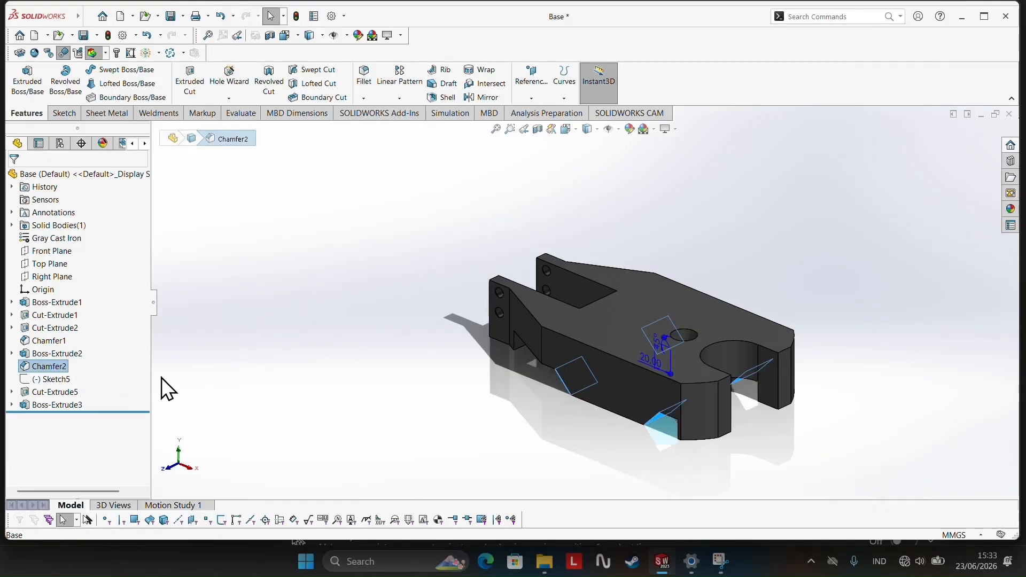
{"action": "left_click", "coordinate": [65, 391]}
{"action": "left_click", "coordinate": [57, 404]}
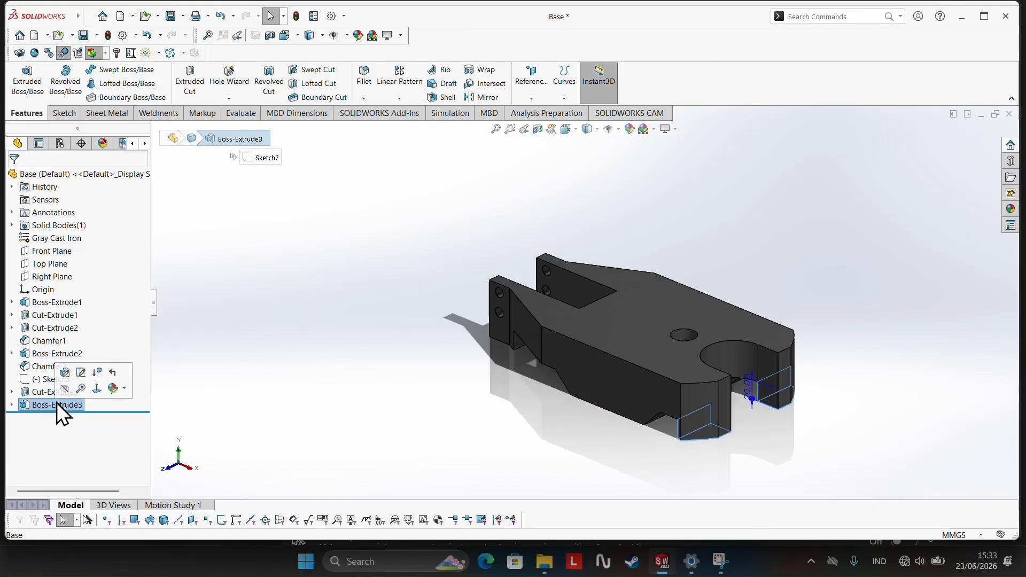
{"action": "left_click", "coordinate": [403, 369]}
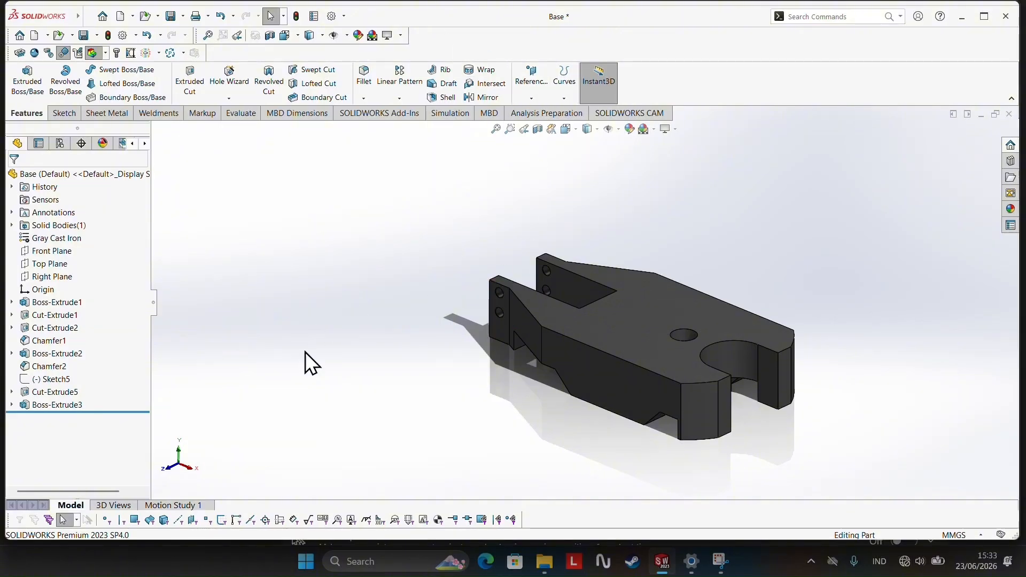
Step: Switch to the Gear Rack part and change its unit system to MMGS (millimeter, gram, second)
{"action": "mouse_move", "coordinate": [662, 561]}
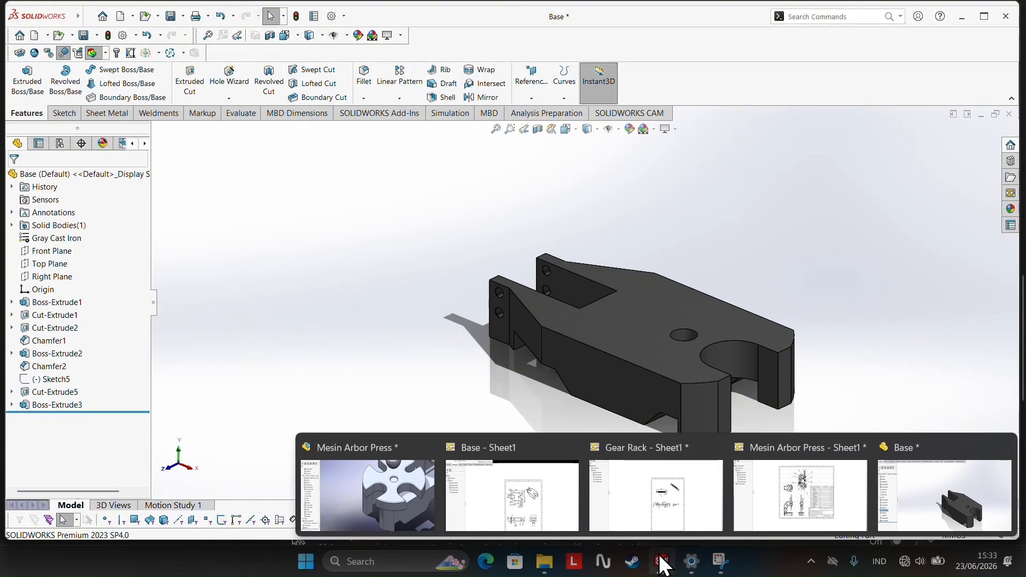
{"action": "left_click", "coordinate": [656, 496]}
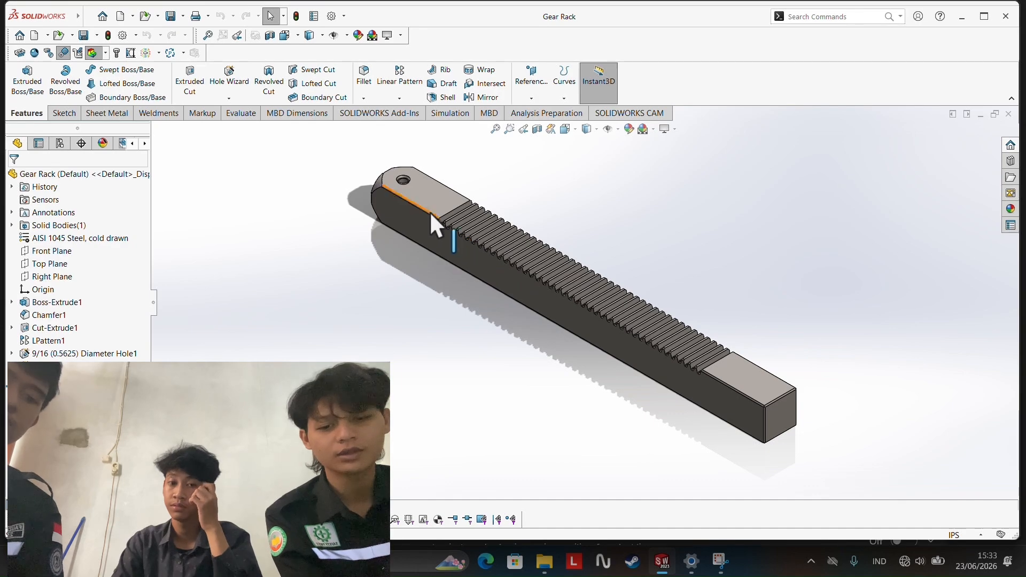
{"action": "left_click", "coordinate": [43, 304]}
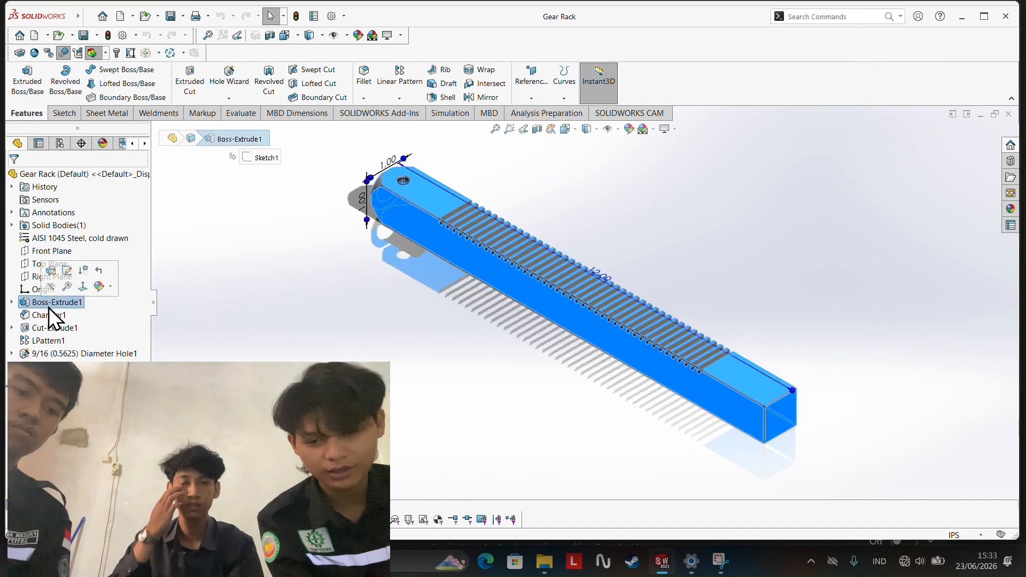
{"action": "left_click", "coordinate": [953, 535]}
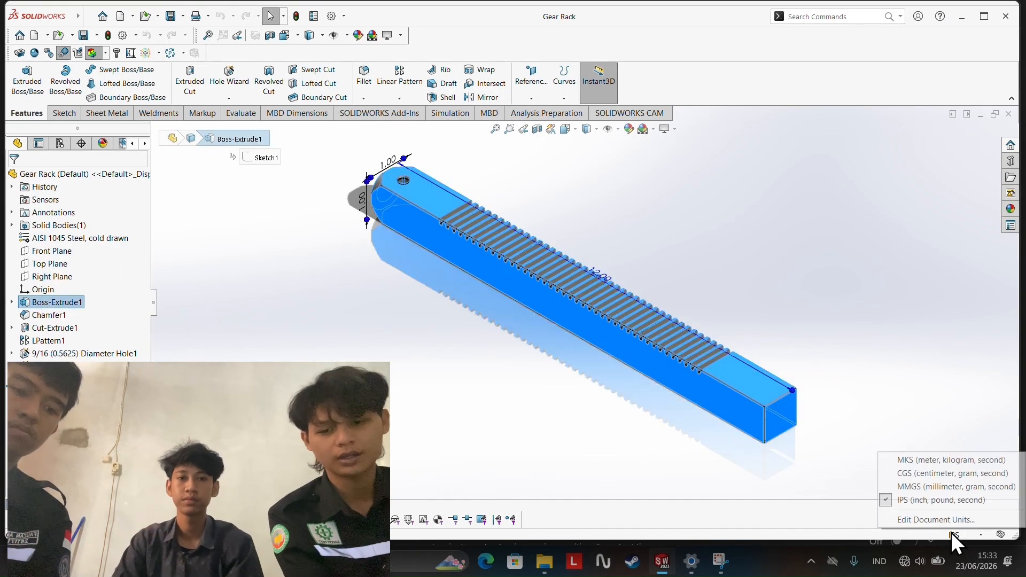
{"action": "left_click", "coordinate": [907, 487]}
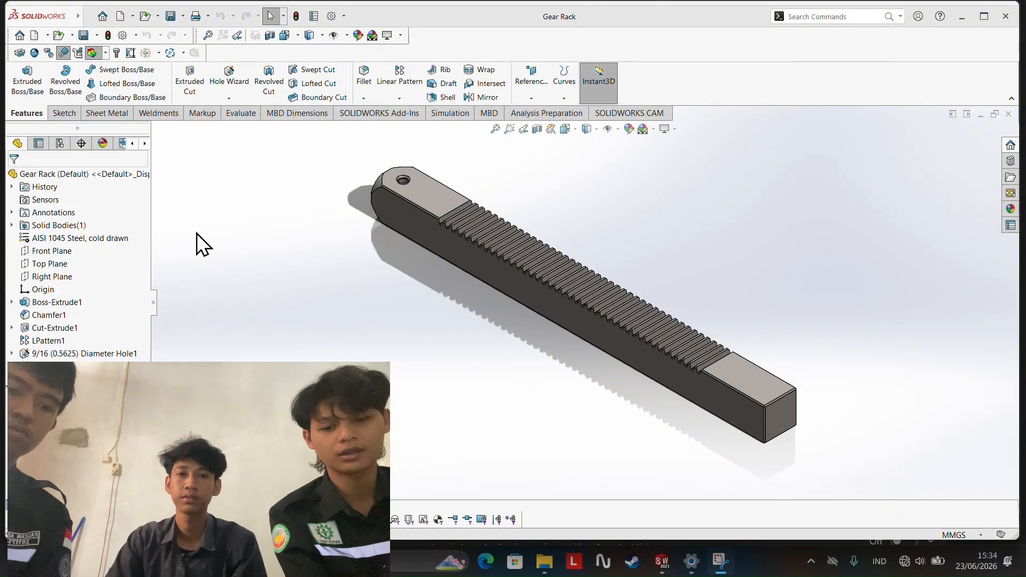
Step: Review the square profile sketch and the extrusion depth settings of the Gear Rack's Boss-Extrude1
{"action": "left_click", "coordinate": [39, 302]}
{"action": "left_click", "coordinate": [61, 271]}
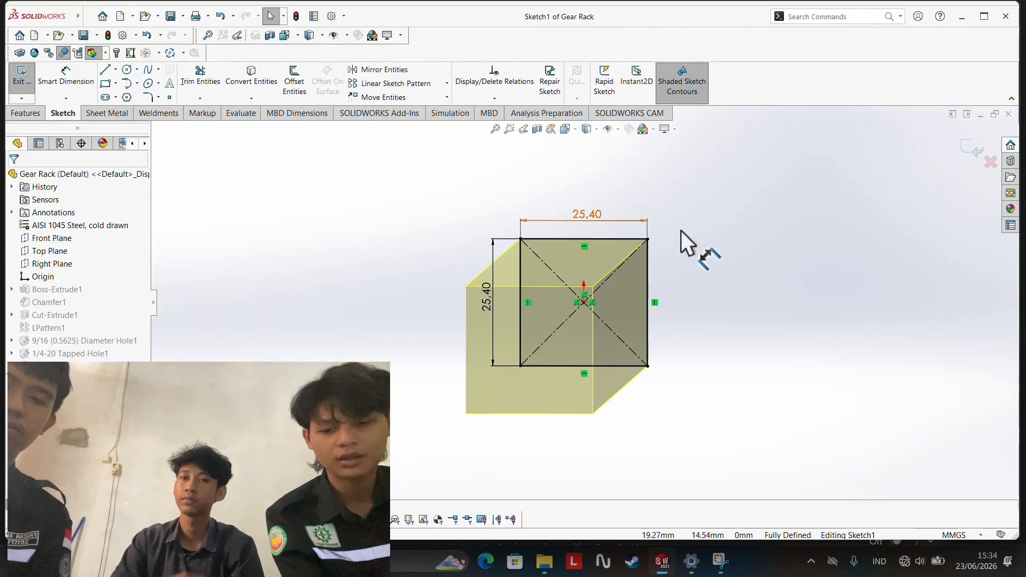
{"action": "left_click", "coordinate": [970, 148]}
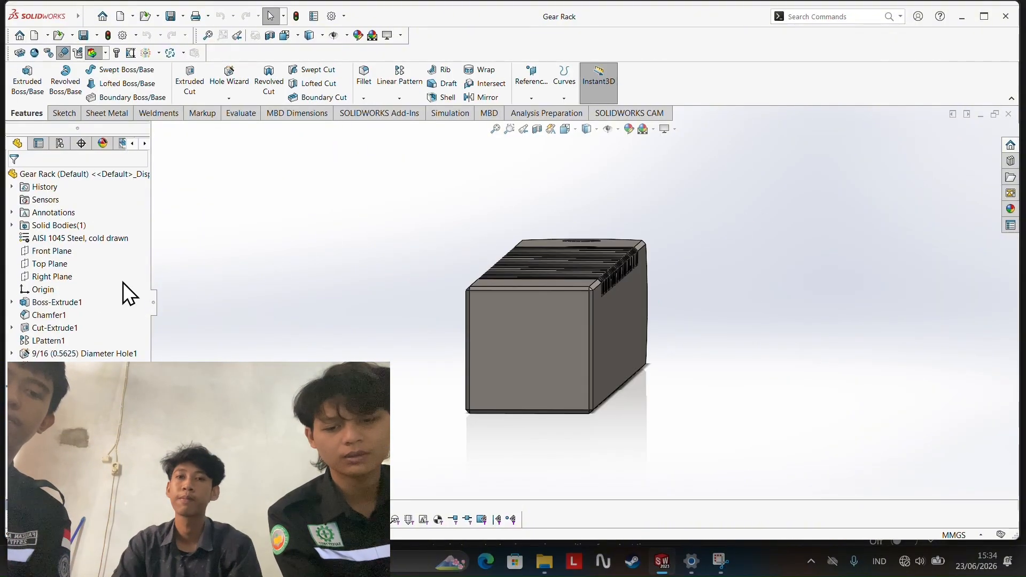
{"action": "left_click", "coordinate": [25, 300]}
{"action": "left_click", "coordinate": [31, 266]}
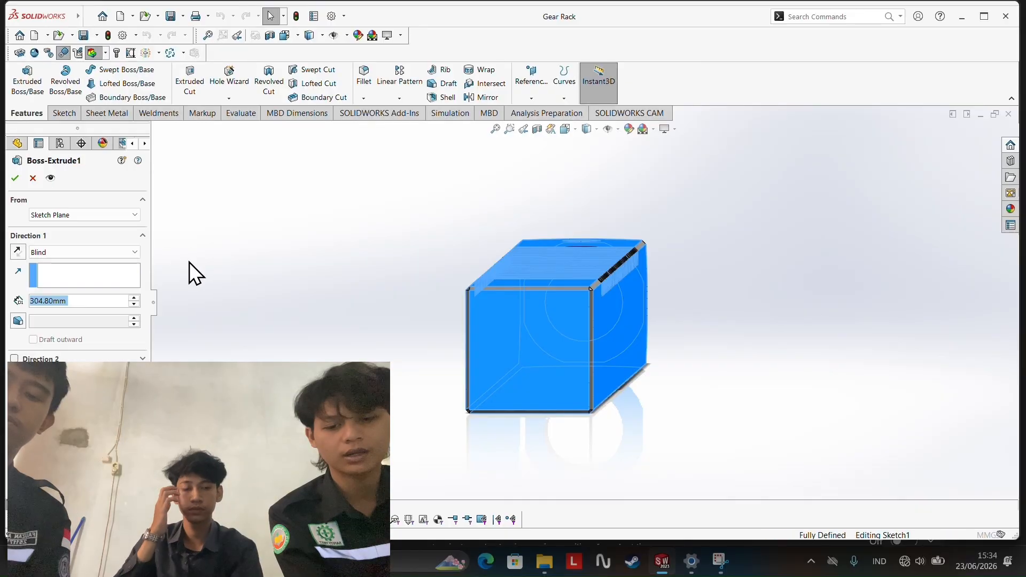
{"action": "left_click", "coordinate": [15, 179]}
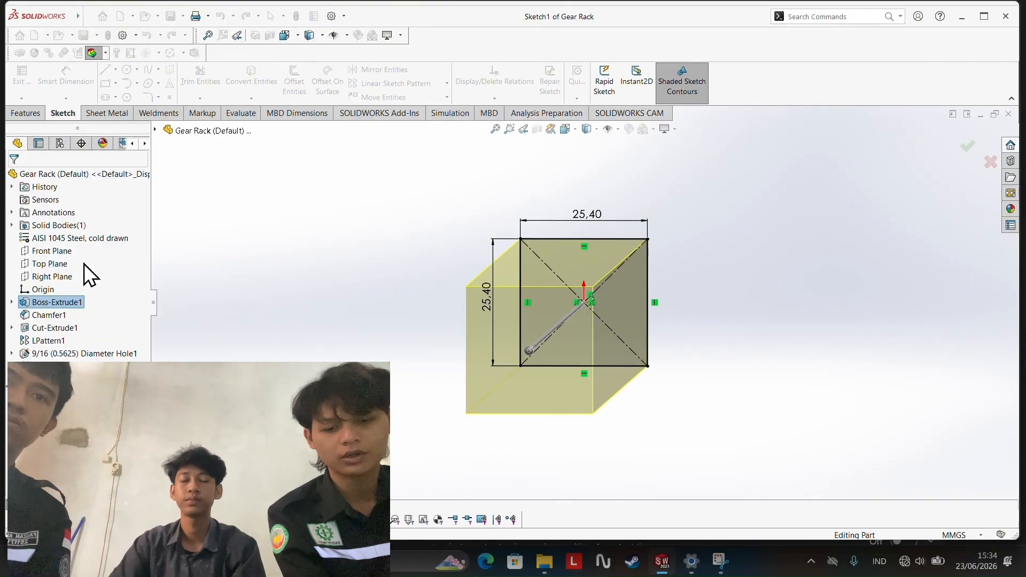
Step: Check the distance, angle and selected faces of Chamfer1 on the Gear Rack's edges
{"action": "left_click", "coordinate": [50, 318]}
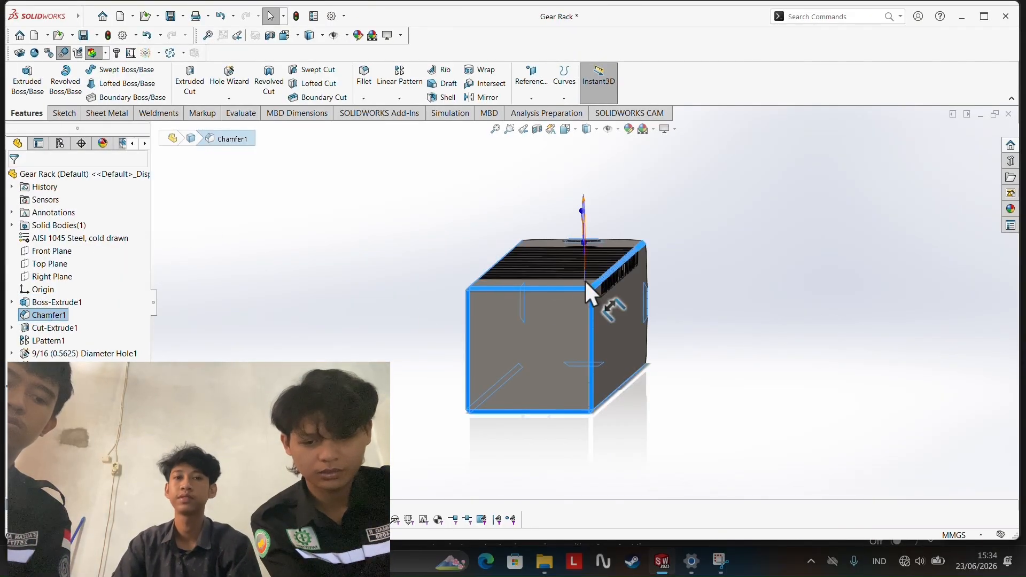
{"action": "right_click", "coordinate": [62, 316]}
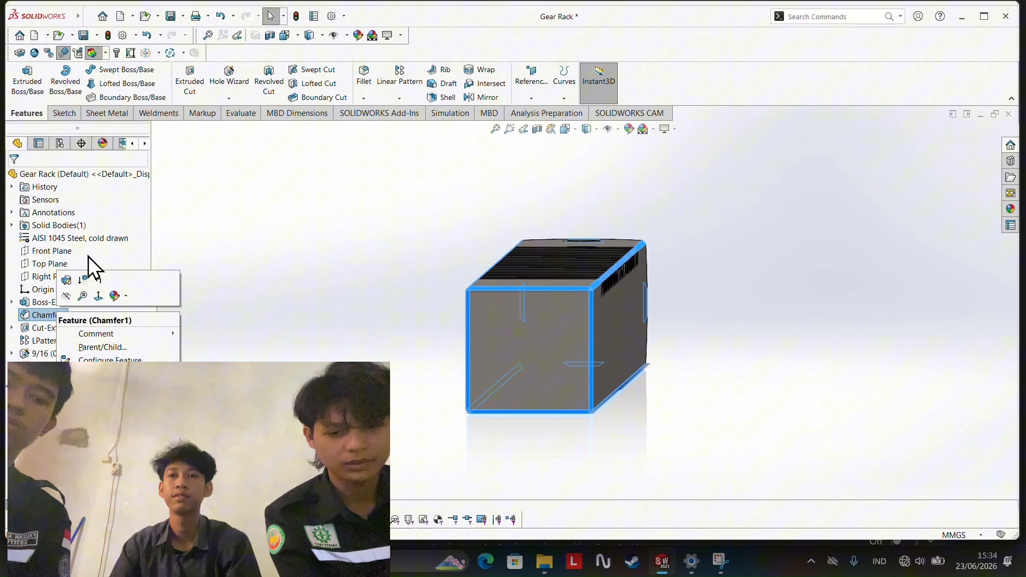
{"action": "left_click", "coordinate": [72, 293]}
{"action": "scroll", "coordinate": [331, 315], "scroll_direction": "down", "scroll_amount": 5}
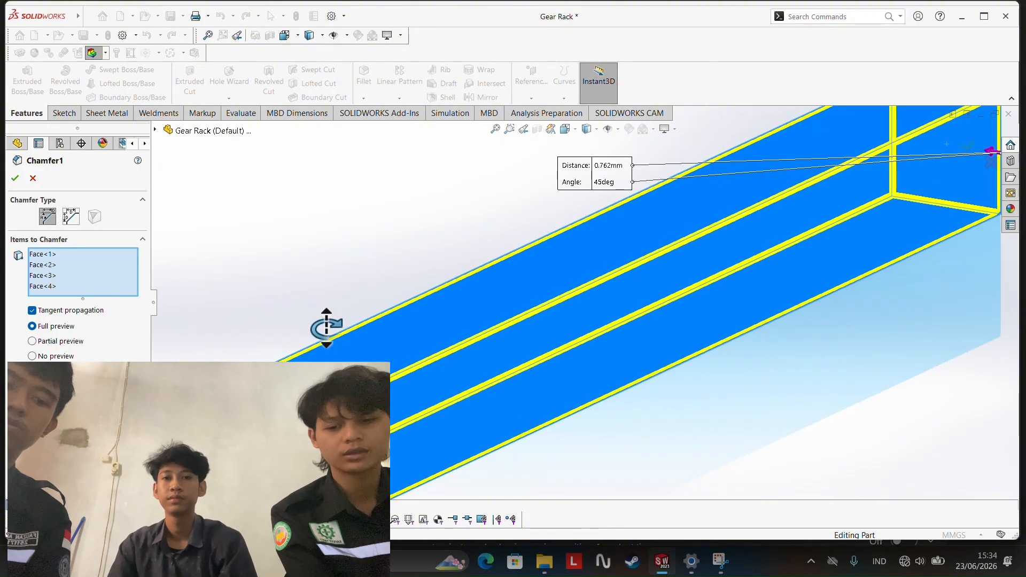
{"action": "left_click", "coordinate": [15, 178]}
Step: Open the sketch of Cut-Extrude1 and move the 3.56 mm depth dimension closer to the tooth profile
{"action": "left_click", "coordinate": [59, 329]}
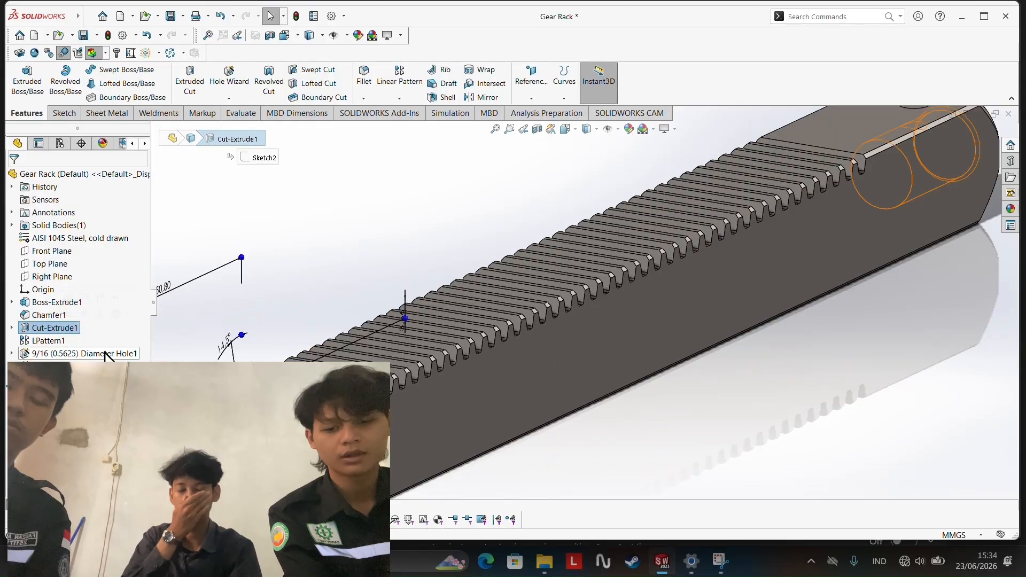
{"action": "right_click", "coordinate": [67, 335]}
{"action": "left_click", "coordinate": [103, 310]}
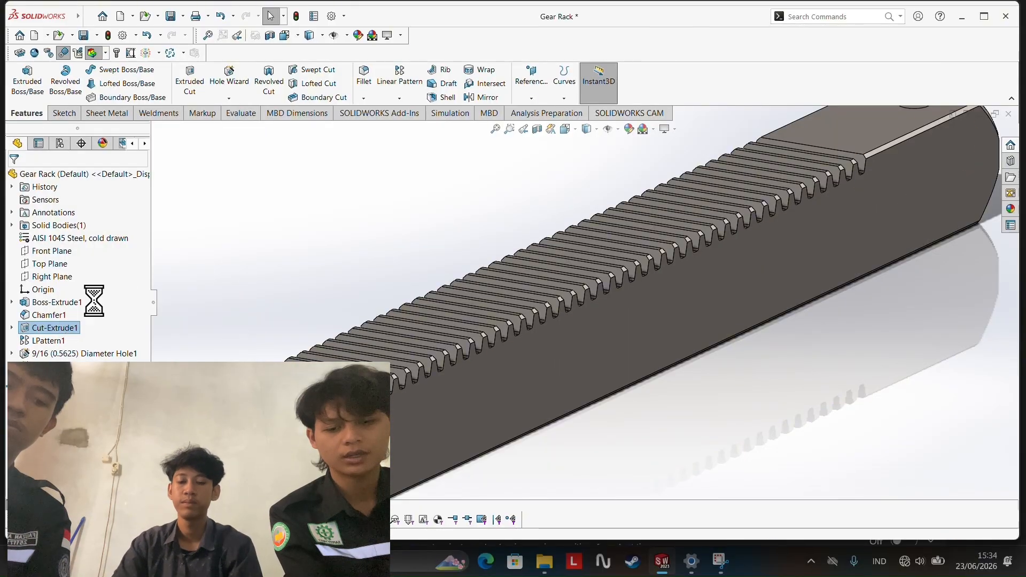
{"action": "scroll", "coordinate": [689, 300], "scroll_direction": "down", "scroll_amount": 8}
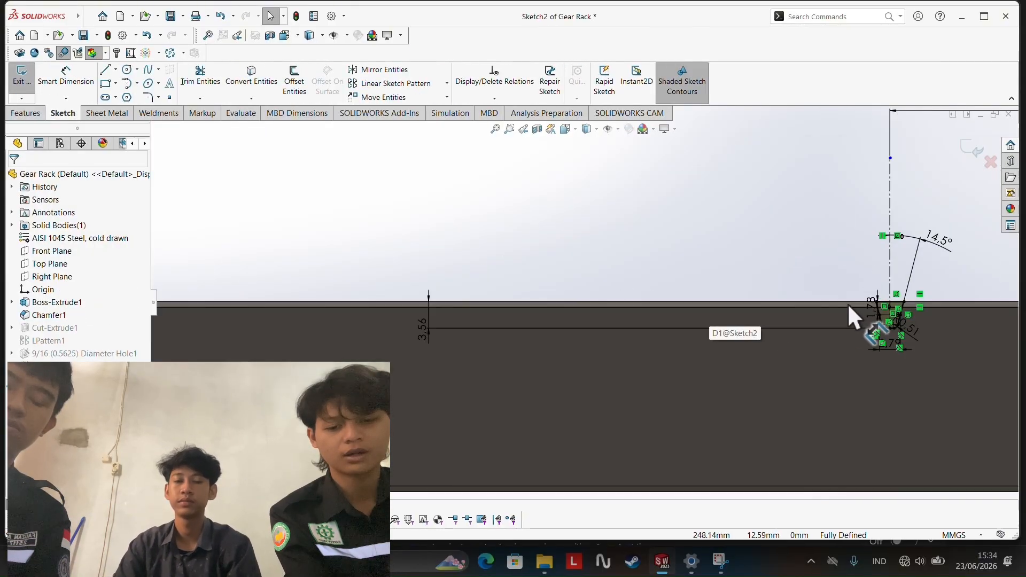
{"action": "left_click_drag", "start_coordinate": [428, 325], "coordinate": [808, 321]}
Step: Examine the tooth profile's dimensions and its distance from the rack's end, then exit the sketch
{"action": "scroll", "coordinate": [772, 275], "scroll_direction": "down", "scroll_amount": 6}
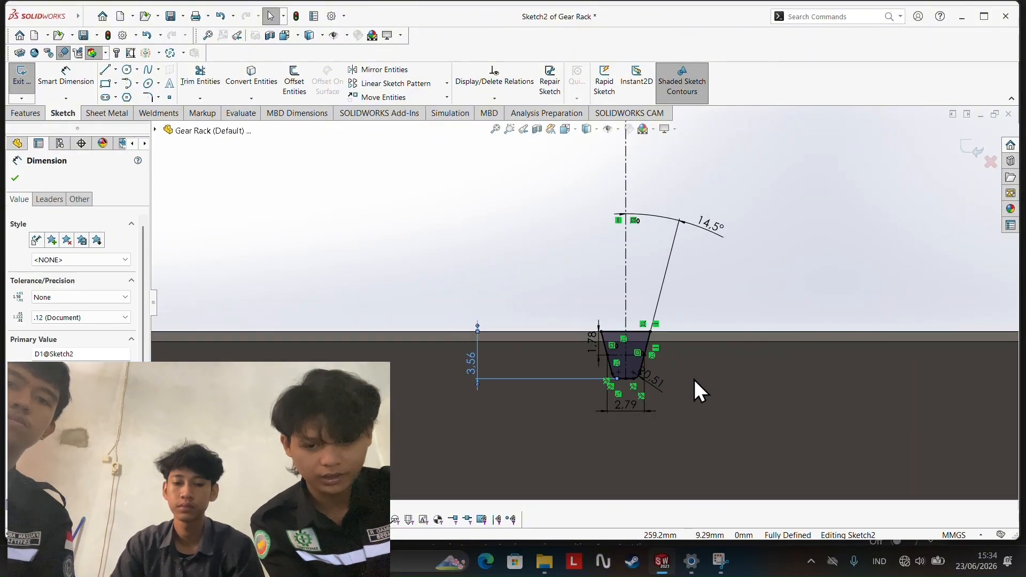
{"action": "scroll", "coordinate": [571, 339], "scroll_direction": "up", "scroll_amount": 10}
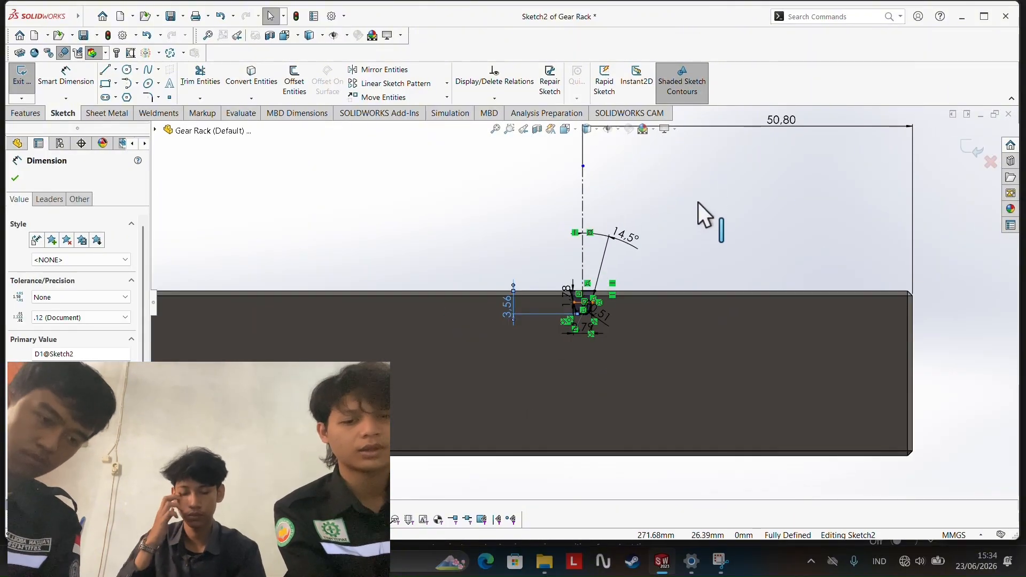
{"action": "left_click", "coordinate": [15, 178]}
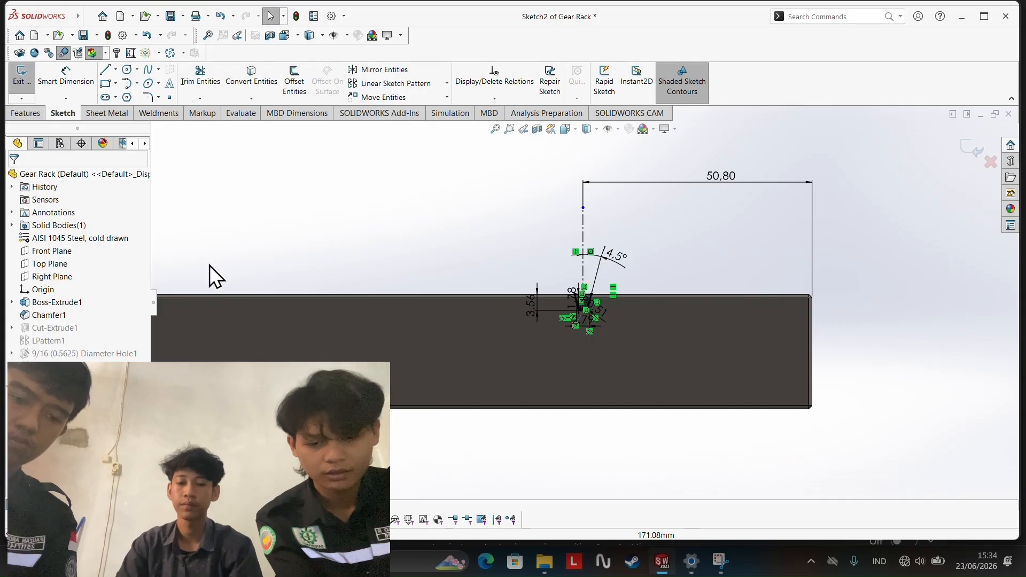
{"action": "left_click", "coordinate": [970, 150]}
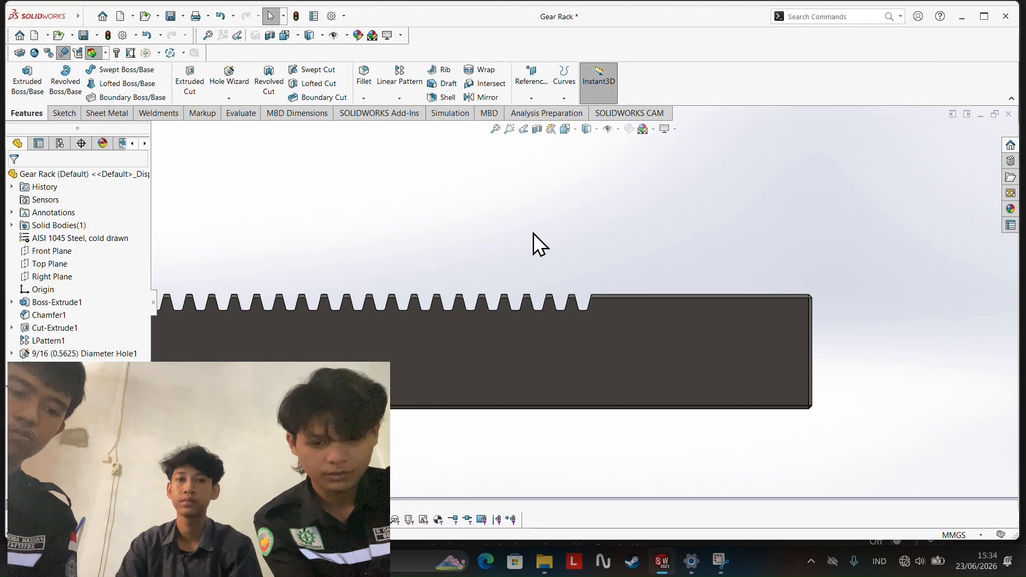
Step: Review the direction, spacing and instance settings of LPattern1, which repeats the tooth cut along the Gear Rack
{"action": "left_click", "coordinate": [58, 342]}
{"action": "middle_click_drag", "start_coordinate": [385, 339], "coordinate": [534, 384]}
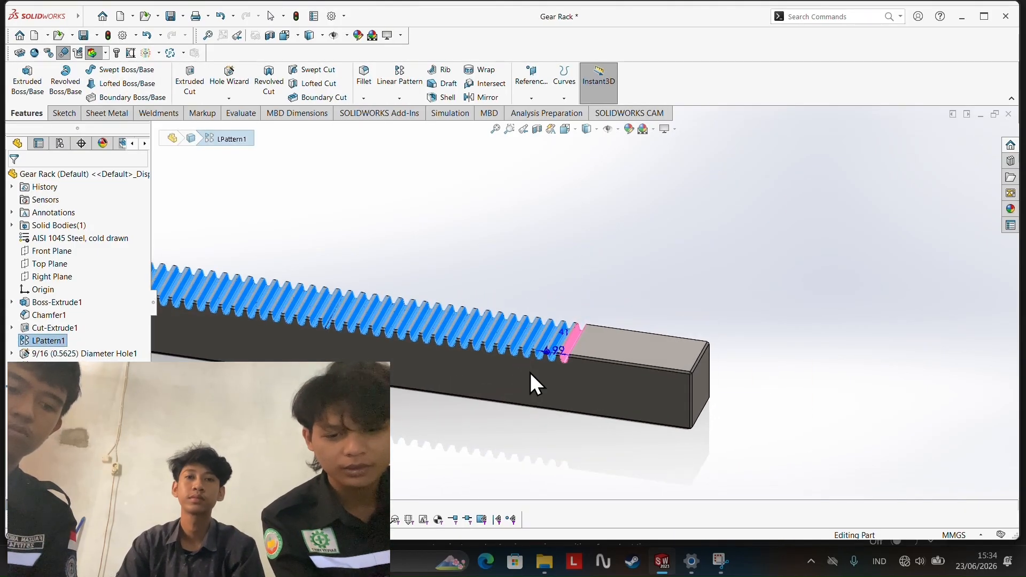
{"action": "right_click", "coordinate": [60, 341]}
{"action": "left_click", "coordinate": [71, 311]}
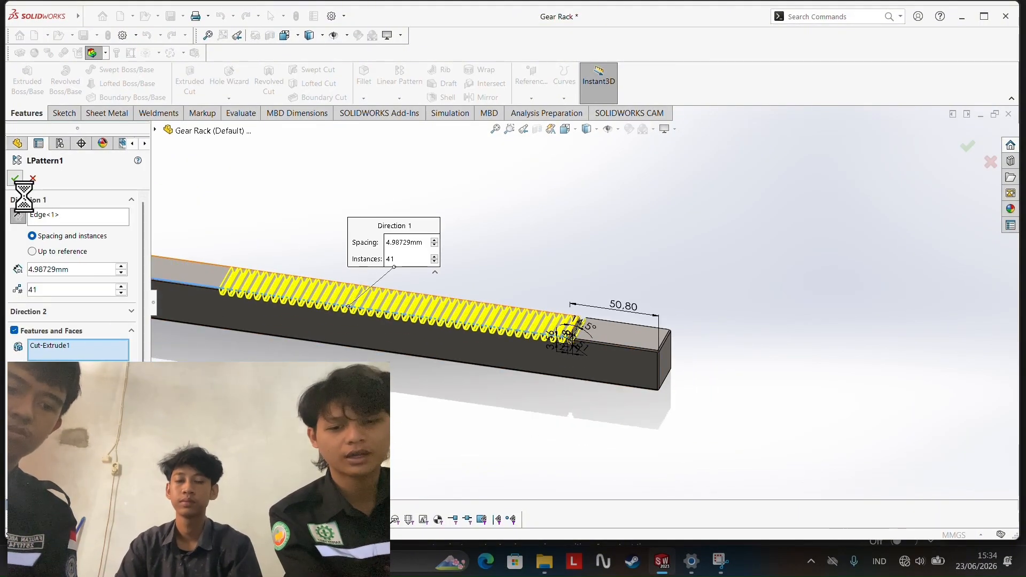
{"action": "left_click", "coordinate": [15, 178]}
Step: Inspect the 9/16 Diameter Hole1 and 1/4-20 Tapped Hole1 features at the end of the Gear Rack
{"action": "left_click", "coordinate": [80, 354]}
{"action": "middle_click_drag", "start_coordinate": [264, 327], "coordinate": [340, 338]}
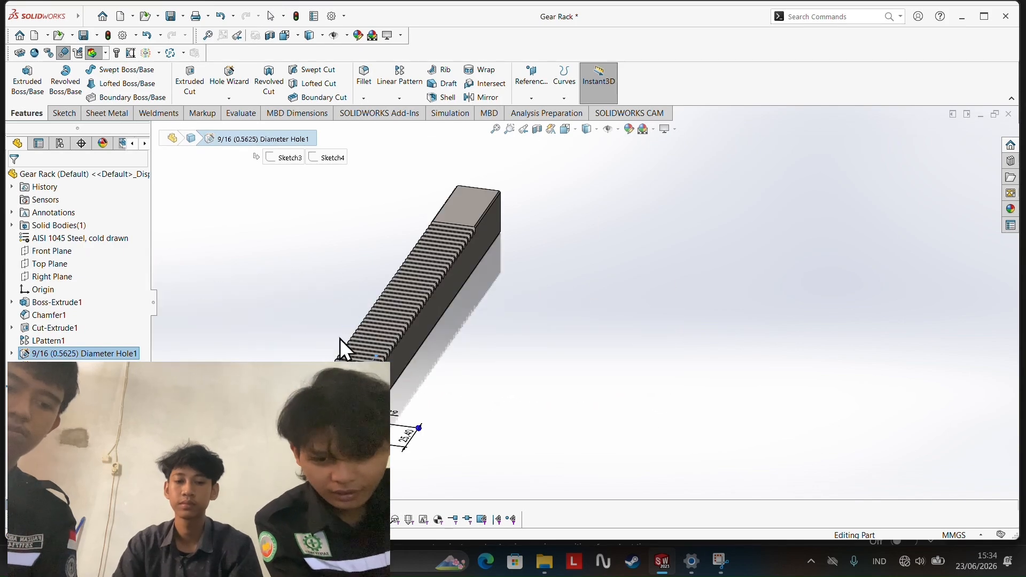
{"action": "scroll", "coordinate": [299, 445], "scroll_direction": "down", "scroll_amount": 1}
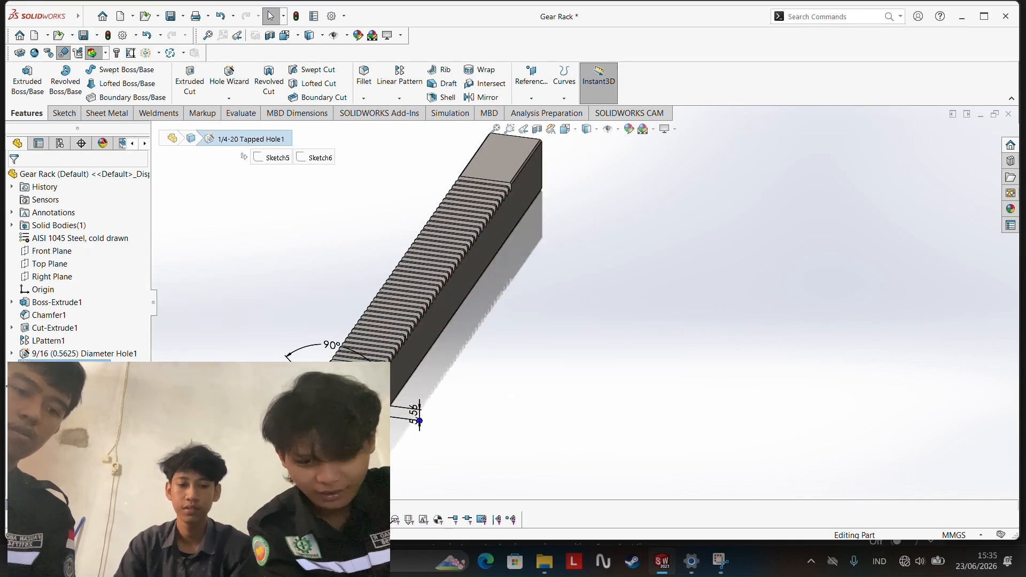
{"action": "left_click", "coordinate": [53, 379]}
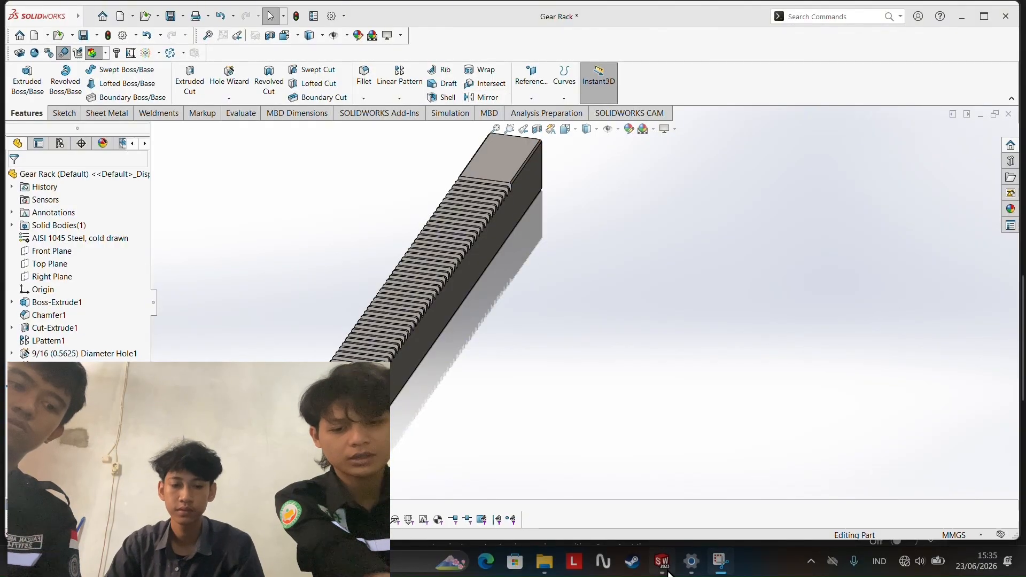
Step: Switch to the Mesin Arbor Press drawing and examine its views, balloons and bill of materials
{"action": "mouse_move", "coordinate": [672, 571]}
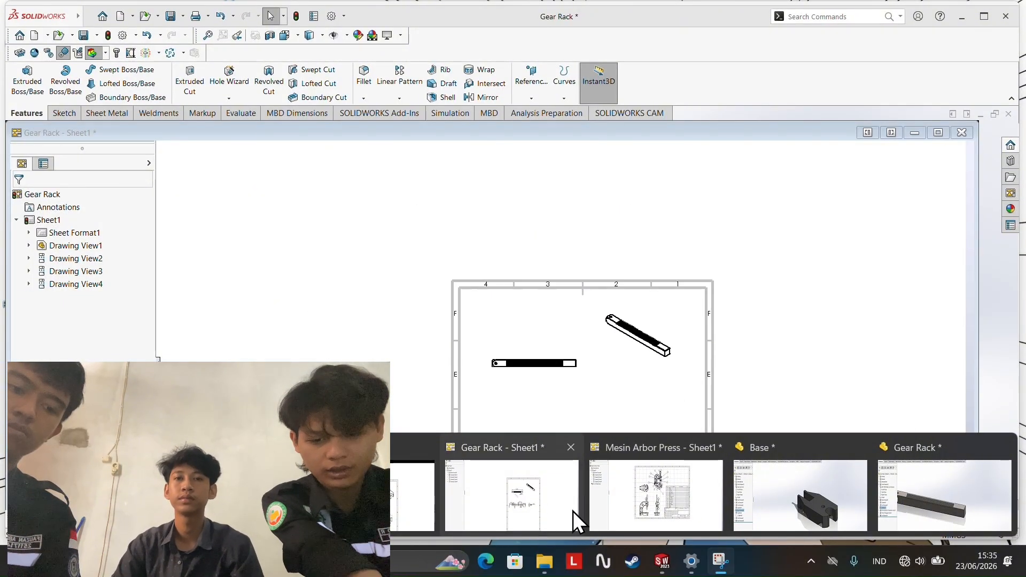
{"action": "left_click", "coordinate": [631, 509]}
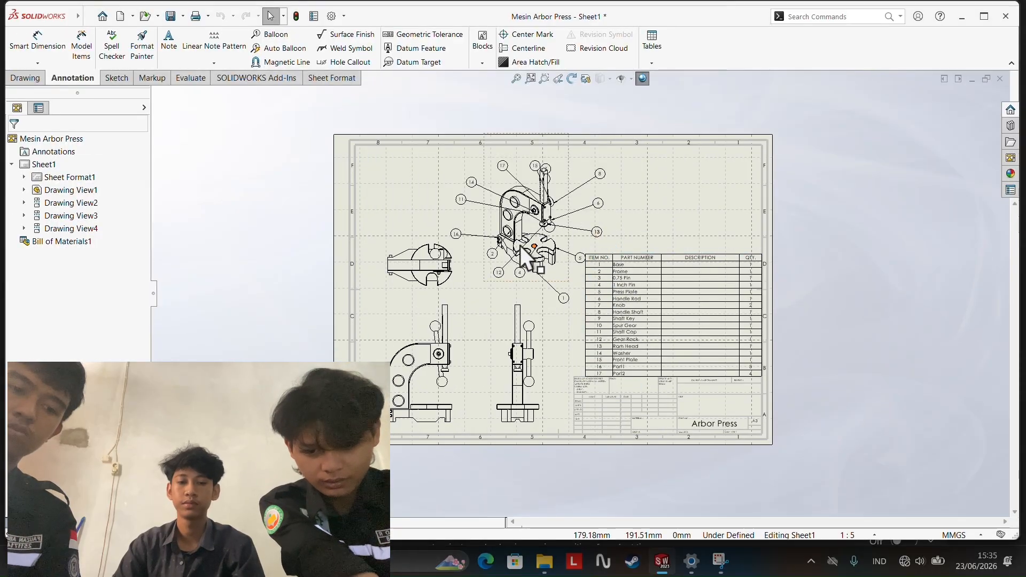
{"action": "scroll", "coordinate": [524, 238], "scroll_direction": "up", "scroll_amount": 2}
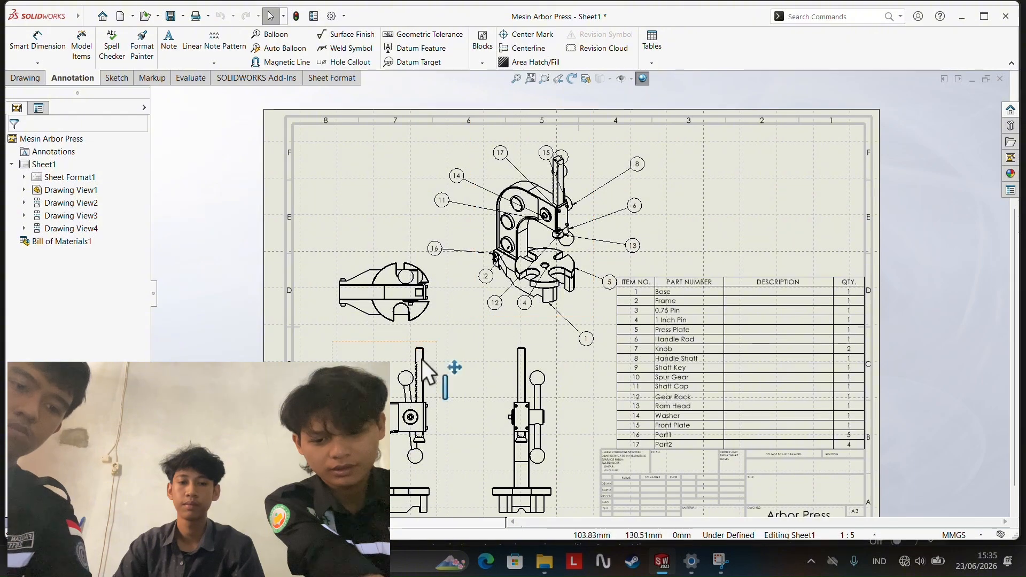
{"action": "key", "text": "f"}
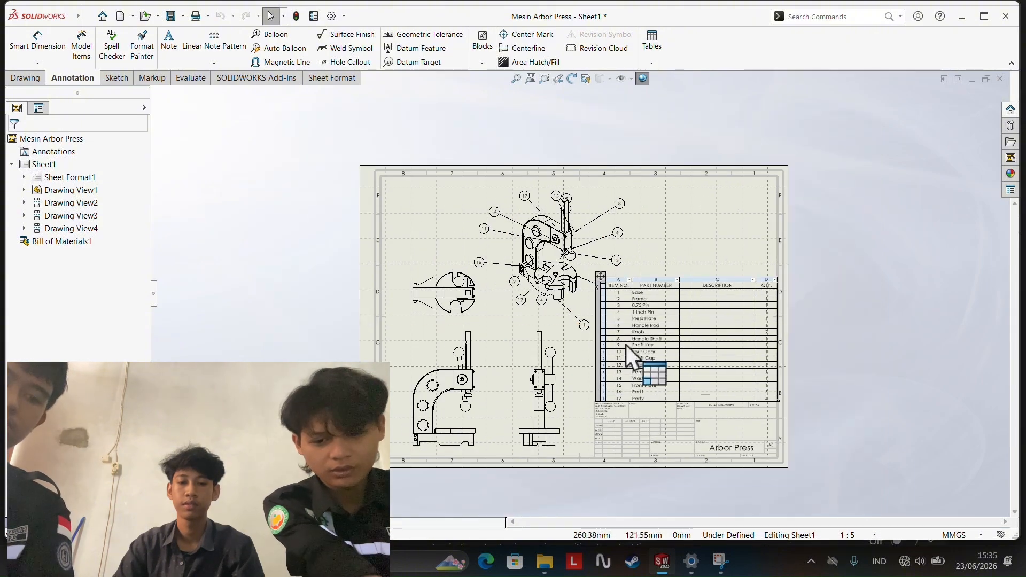
{"action": "scroll", "coordinate": [629, 321], "scroll_direction": "up", "scroll_amount": 3}
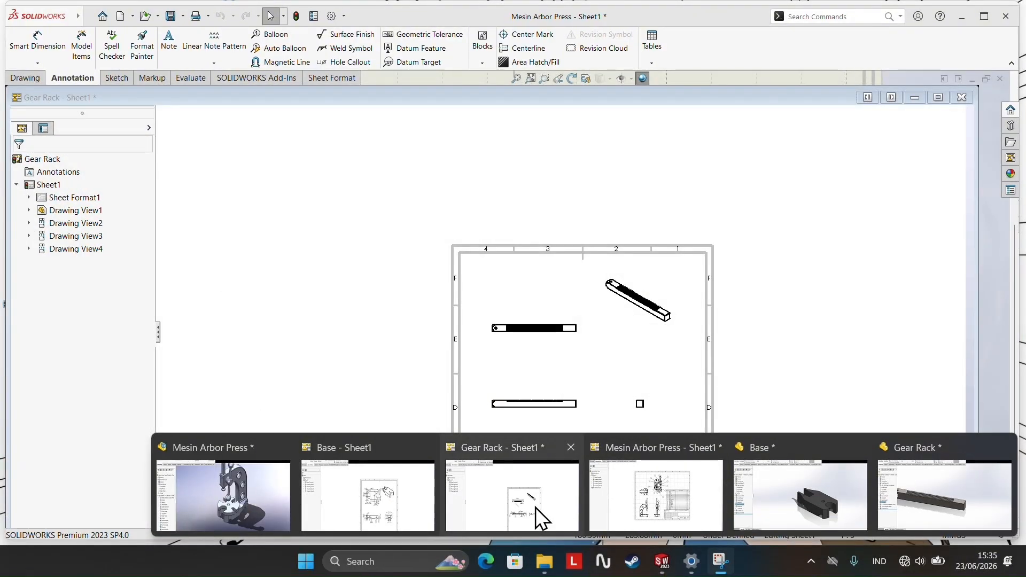
Step: Switch to the Base drawing and examine the dimensions on its orthographic views
{"action": "left_click", "coordinate": [401, 499]}
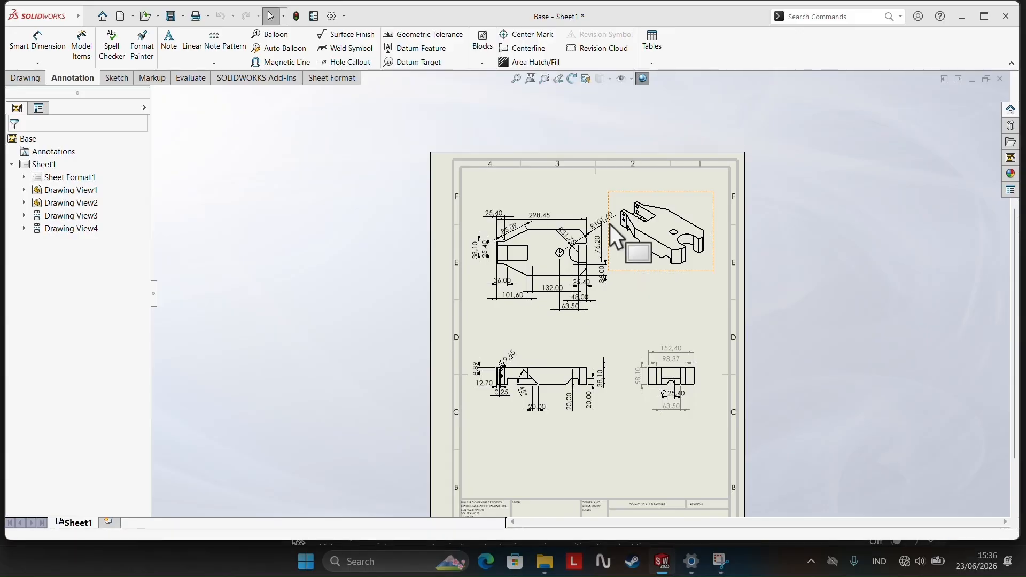
{"action": "scroll", "coordinate": [560, 213], "scroll_direction": "down", "scroll_amount": 3}
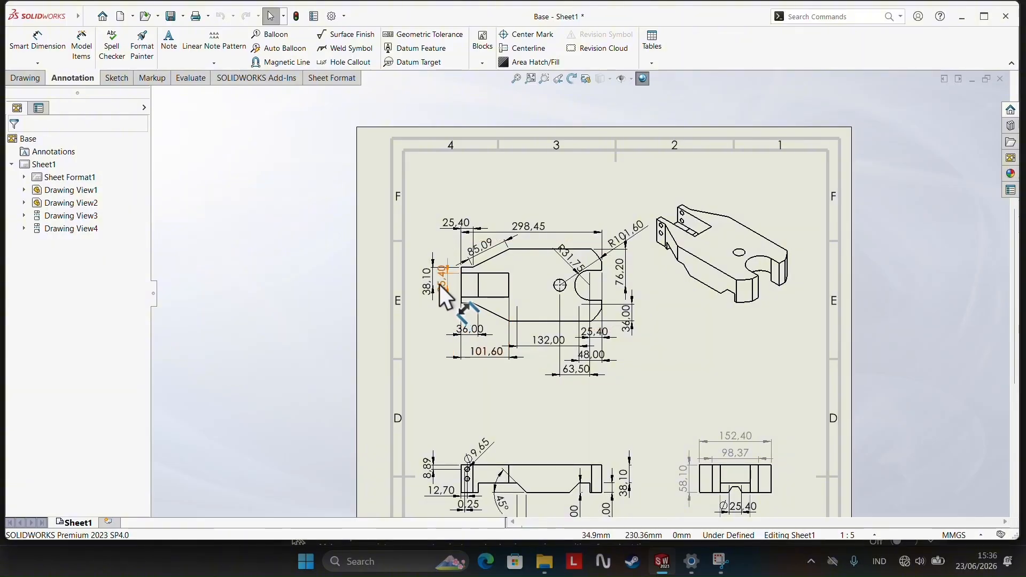
{"action": "scroll", "coordinate": [607, 415], "scroll_direction": "up", "scroll_amount": 2}
{"action": "scroll", "coordinate": [605, 421], "scroll_direction": "down", "scroll_amount": 1}
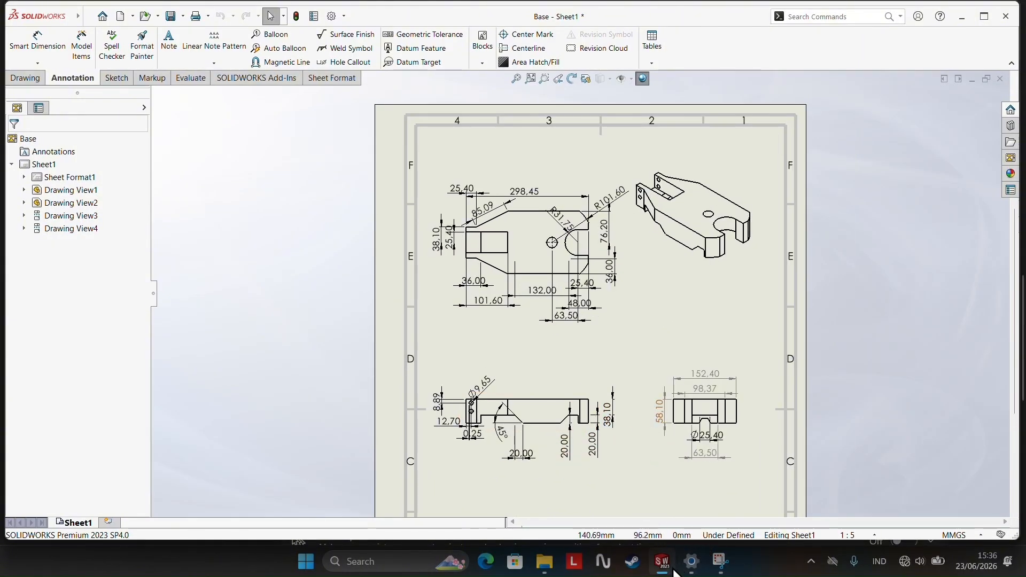
Step: Switch to the Gear Rack drawing and examine the dimensions on its views
{"action": "mouse_move", "coordinate": [674, 566]}
{"action": "left_click", "coordinate": [512, 492]}
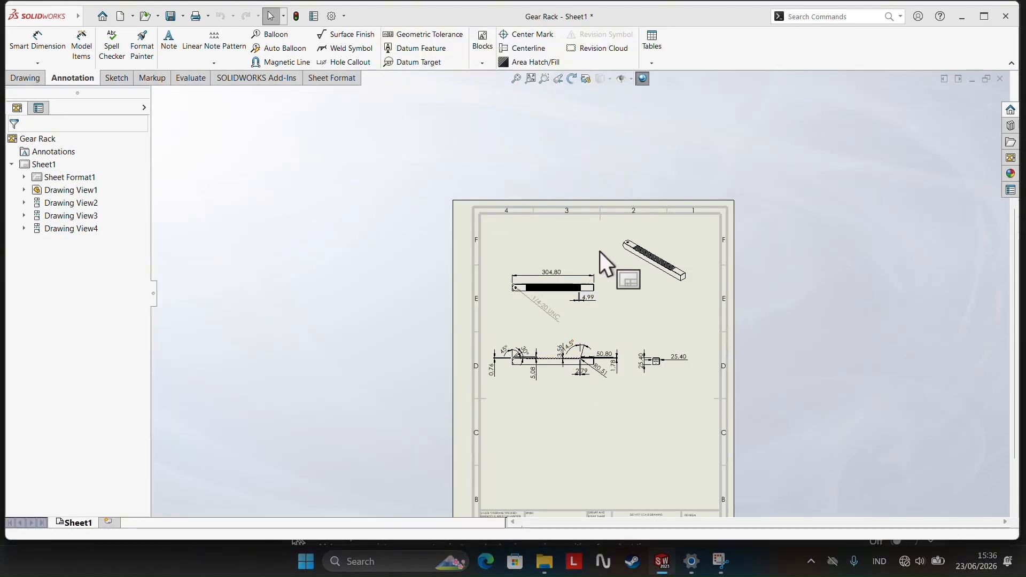
{"action": "scroll", "coordinate": [597, 252], "scroll_direction": "down", "scroll_amount": 2}
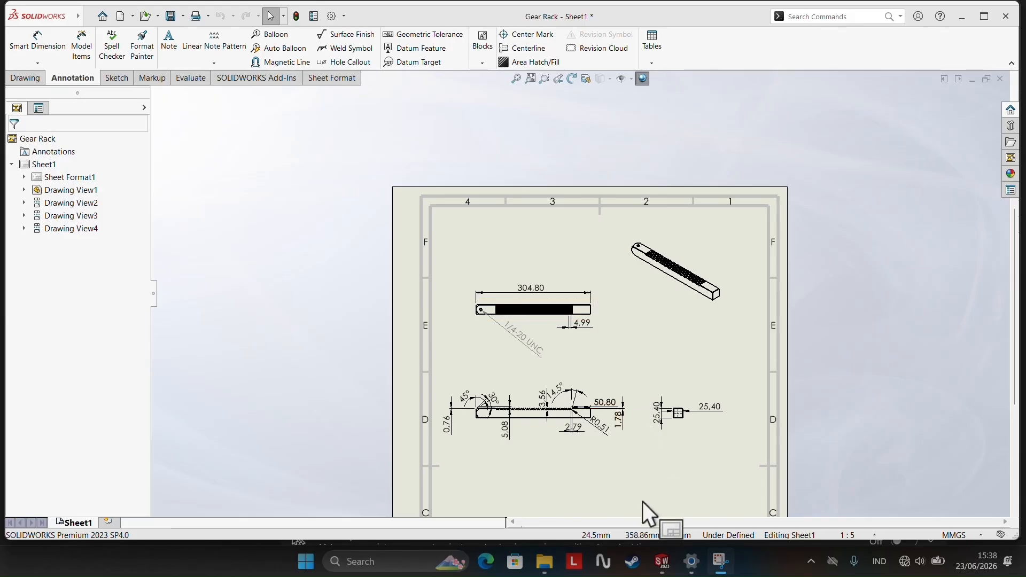
Step: Switch to the Mesin Arbor Press assembly and show it in isometric view
{"action": "mouse_move", "coordinate": [663, 566]}
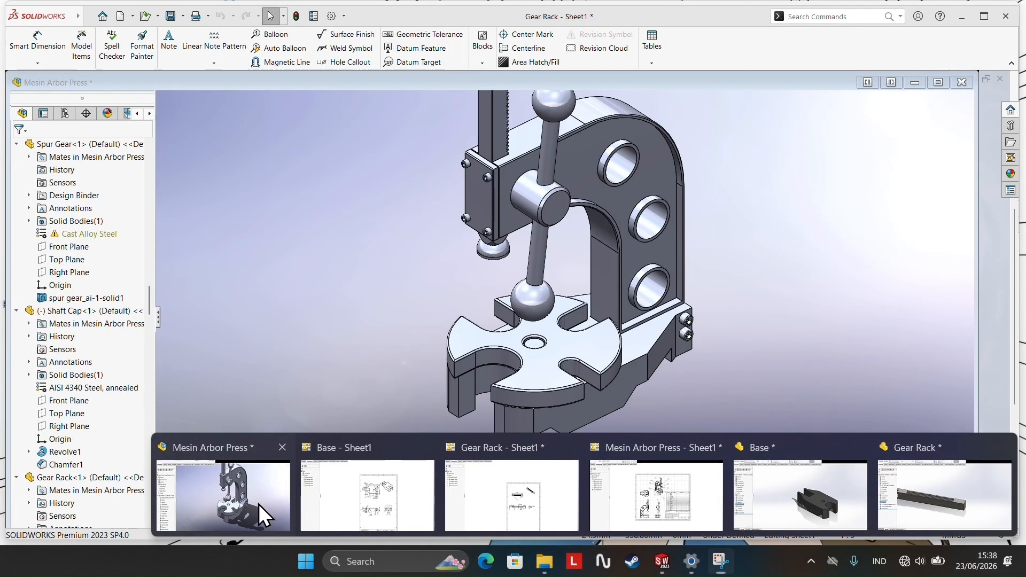
{"action": "left_click", "coordinate": [258, 504]}
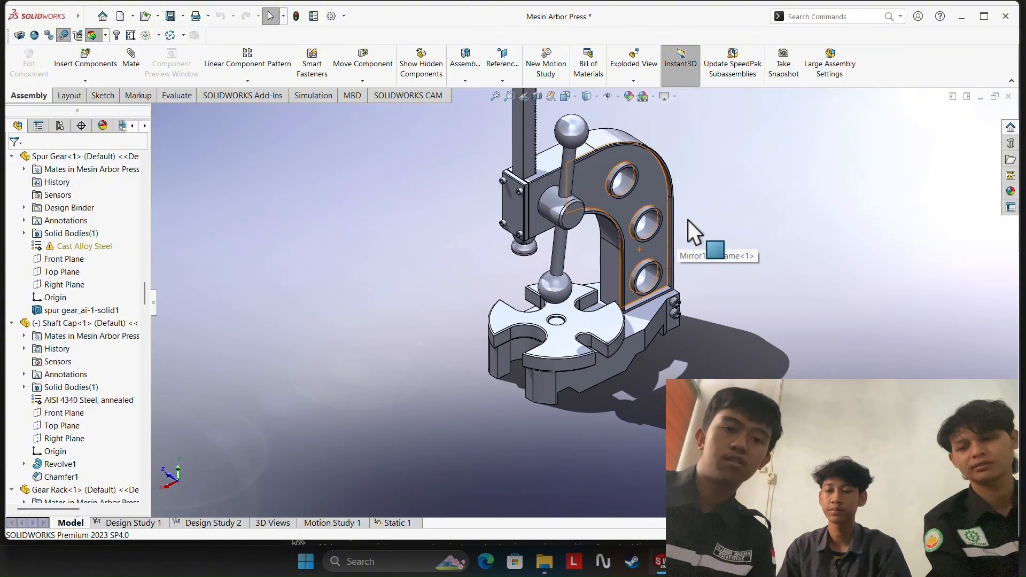
{"action": "key", "text": "ctrl+7"}
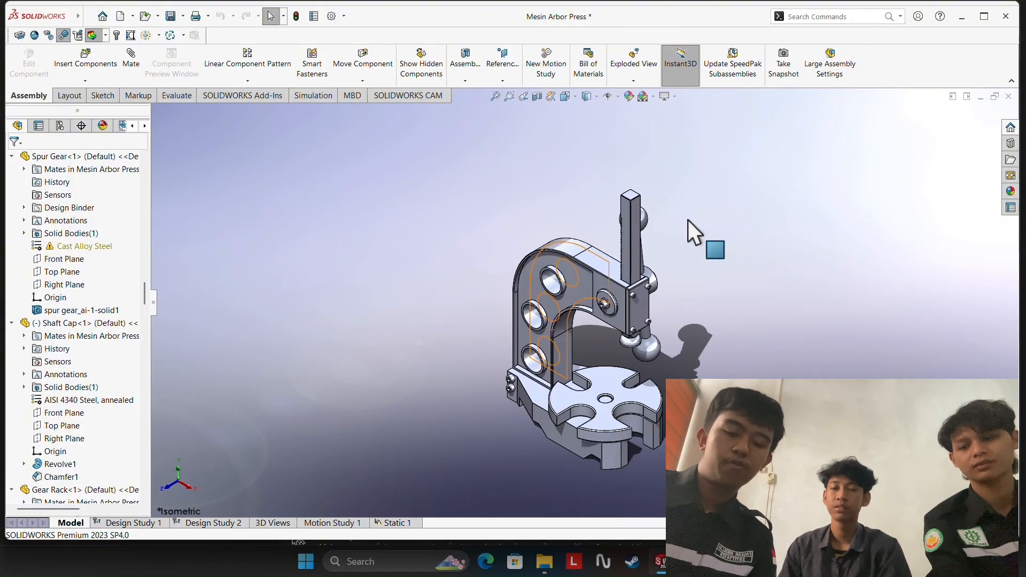
Step: Check the whole Mesin Arbor Press assembly with Interference Detection
{"action": "left_click", "coordinate": [177, 94]}
{"action": "middle_click_drag", "start_coordinate": [634, 180], "coordinate": [599, 237]}
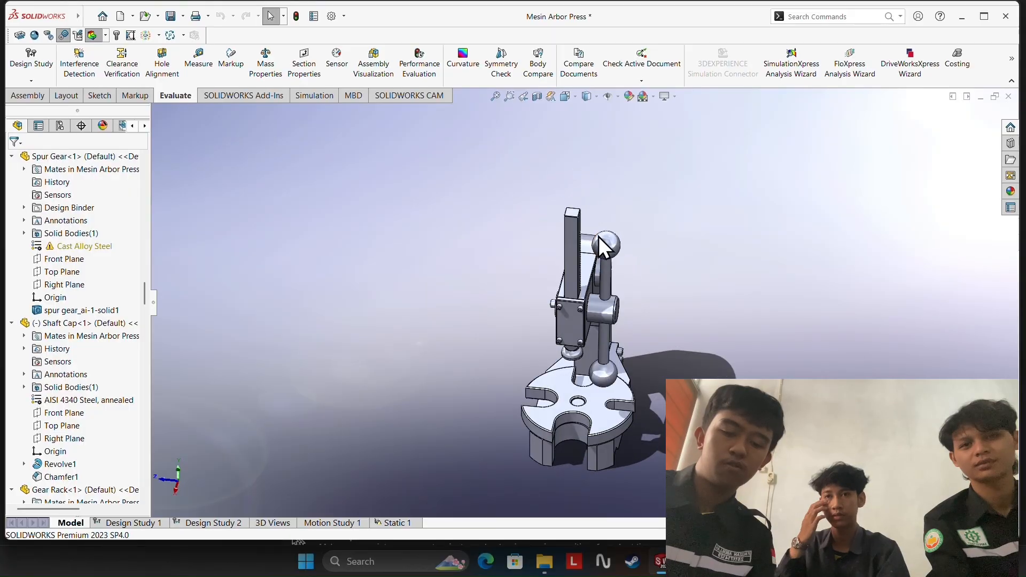
{"action": "left_click", "coordinate": [607, 240]}
{"action": "left_click", "coordinate": [346, 170]}
{"action": "middle_click_drag", "start_coordinate": [347, 170], "coordinate": [368, 202]}
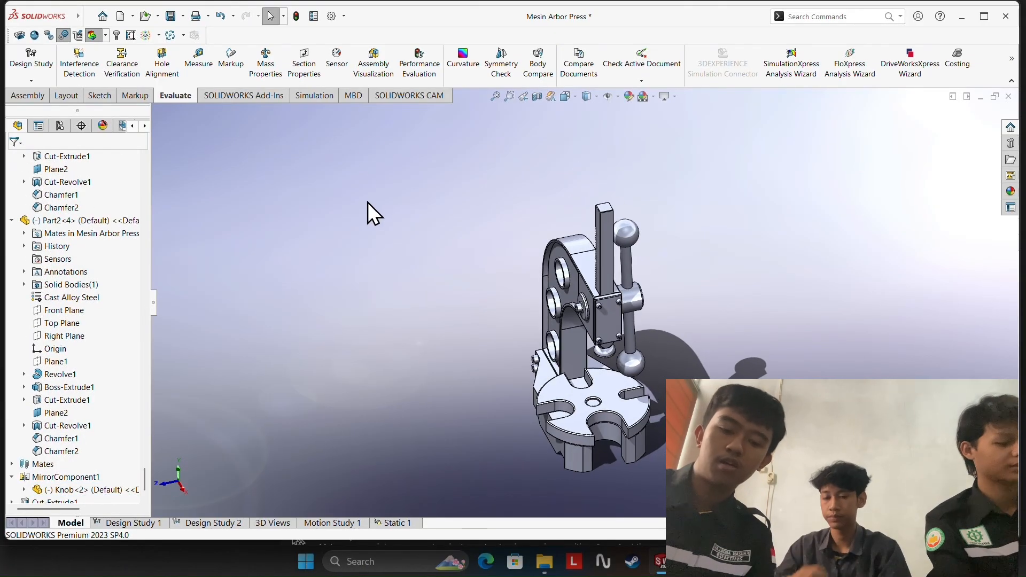
{"action": "left_click", "coordinate": [97, 75]}
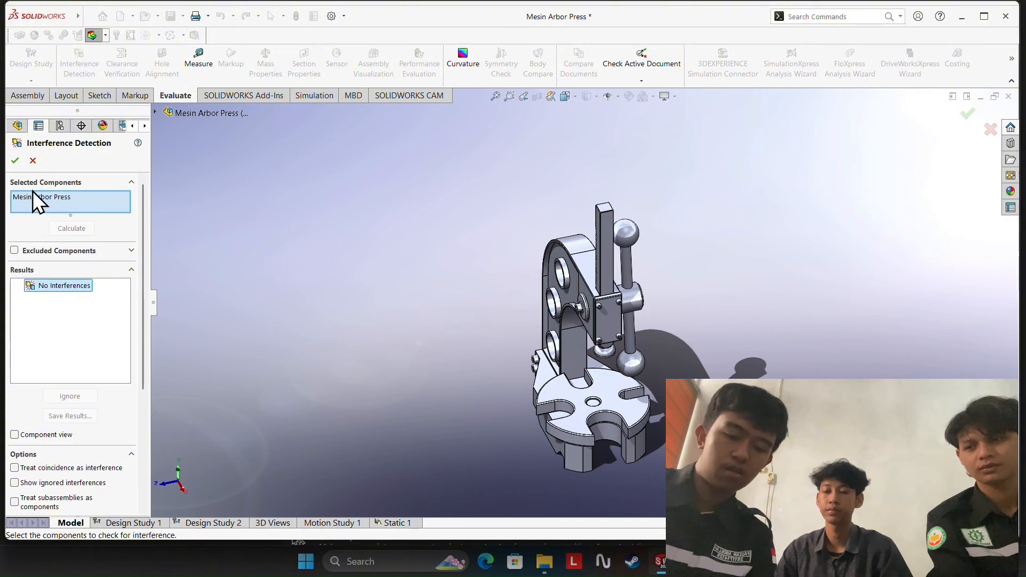
{"action": "left_click", "coordinate": [15, 160]}
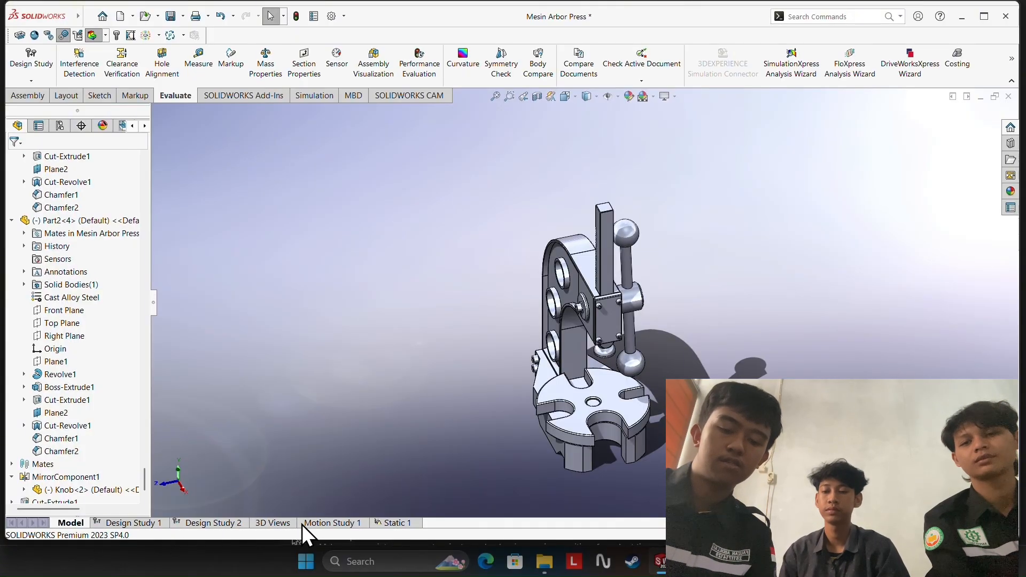
Step: Open Motion Study 1 and filter its tree to show only the driving items
{"action": "left_click", "coordinate": [328, 523]}
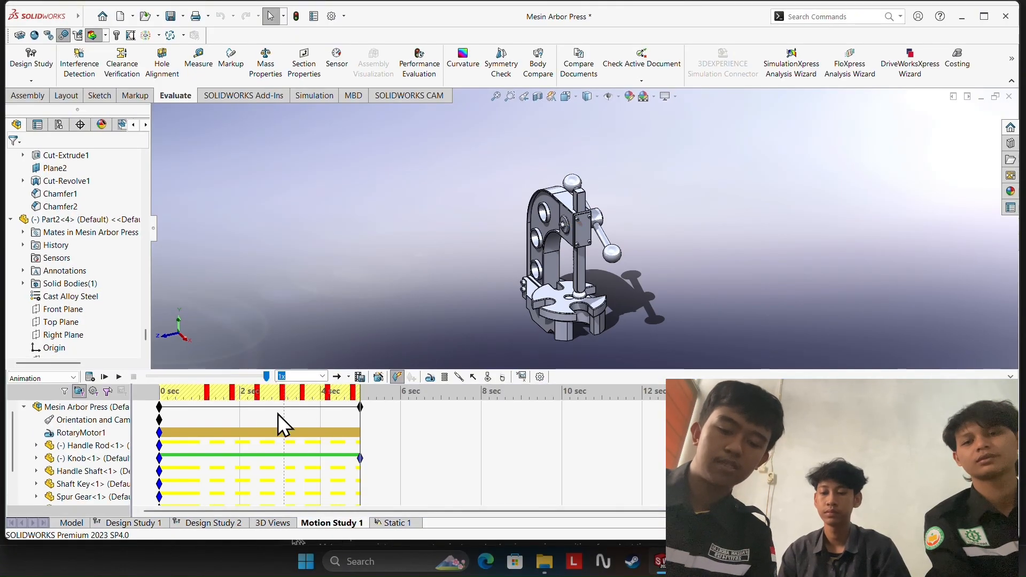
{"action": "left_click", "coordinate": [93, 392]}
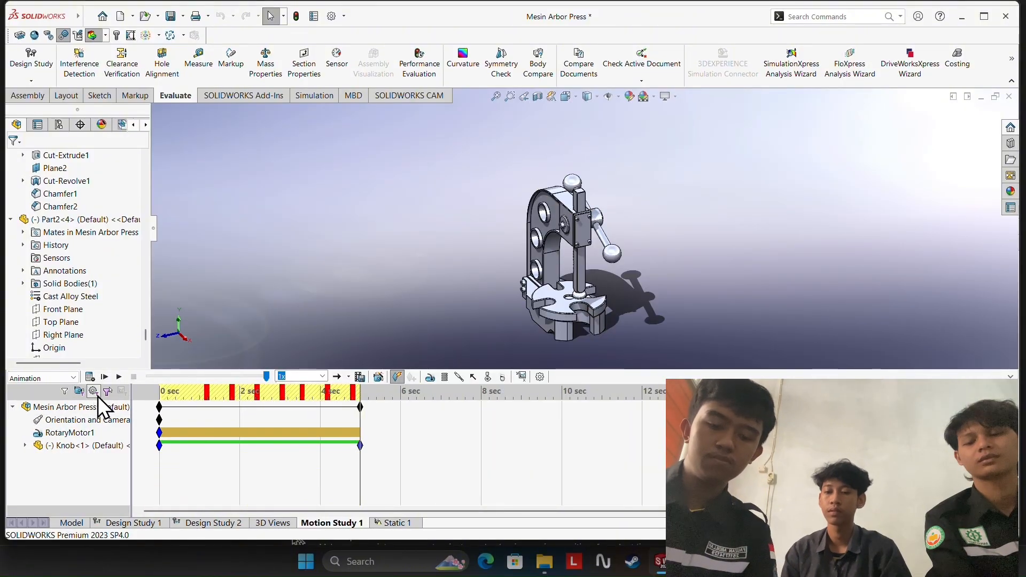
Step: Review RotaryMotor1's Handle Shaft face, direction and constant-speed settings, and calculate the motion study
{"action": "right_click", "coordinate": [74, 433]}
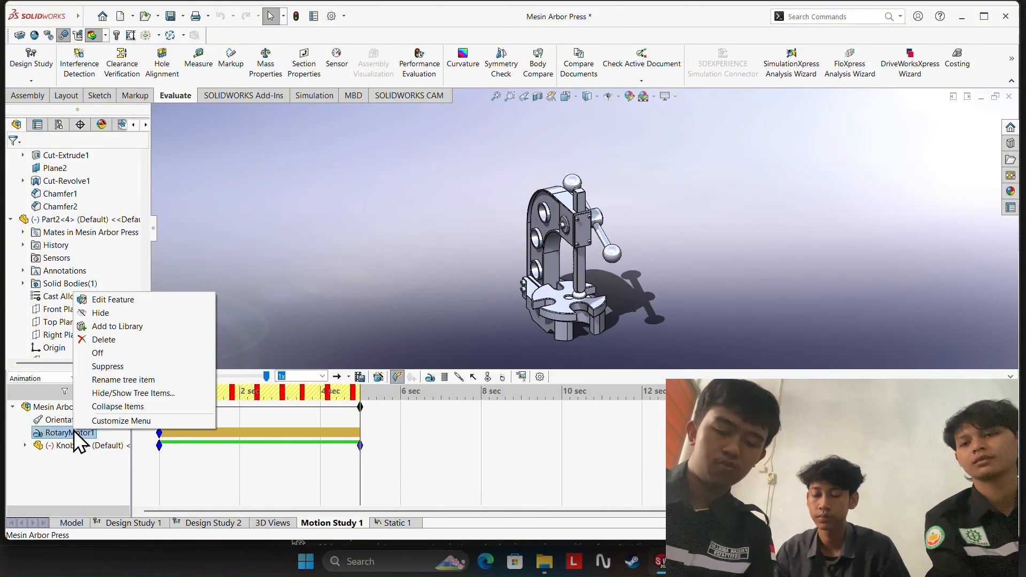
{"action": "left_click", "coordinate": [98, 301]}
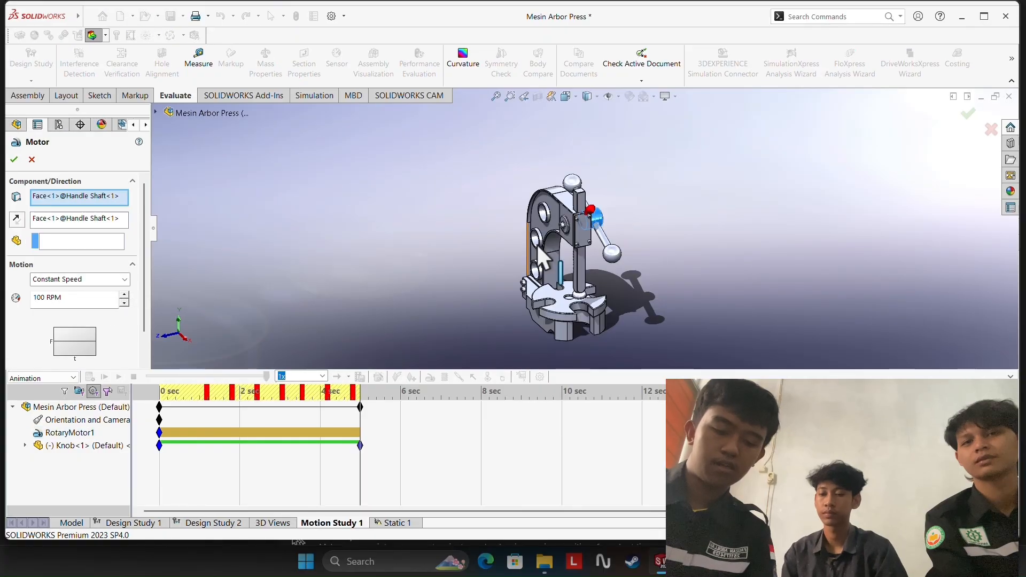
{"action": "scroll", "coordinate": [629, 239], "scroll_direction": "down", "scroll_amount": 3}
{"action": "middle_click_drag", "start_coordinate": [630, 240], "coordinate": [571, 242]}
{"action": "scroll", "coordinate": [698, 212], "scroll_direction": "down", "scroll_amount": 3}
{"action": "scroll", "coordinate": [647, 228], "scroll_direction": "down", "scroll_amount": 1}
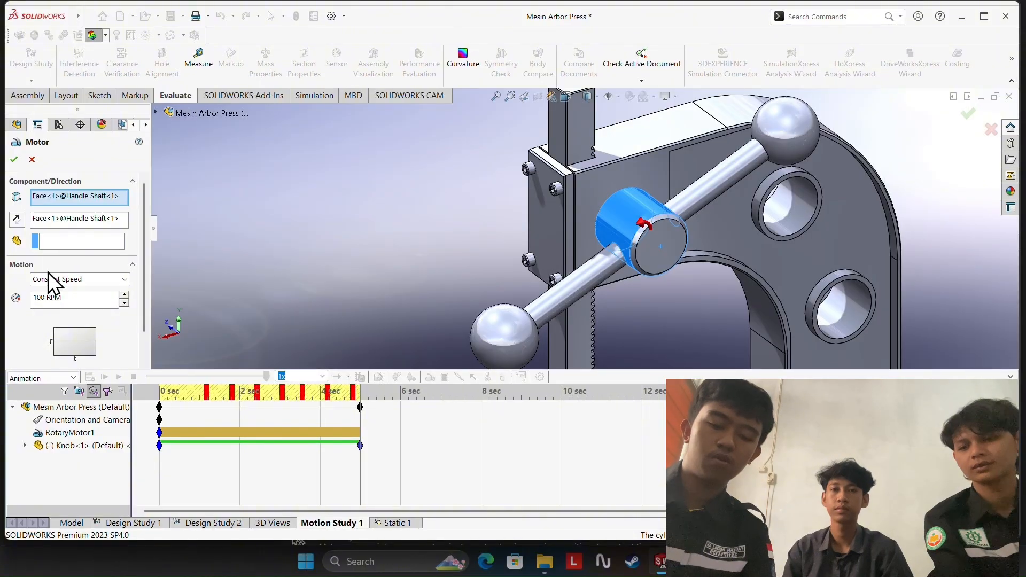
{"action": "left_click", "coordinate": [14, 160]}
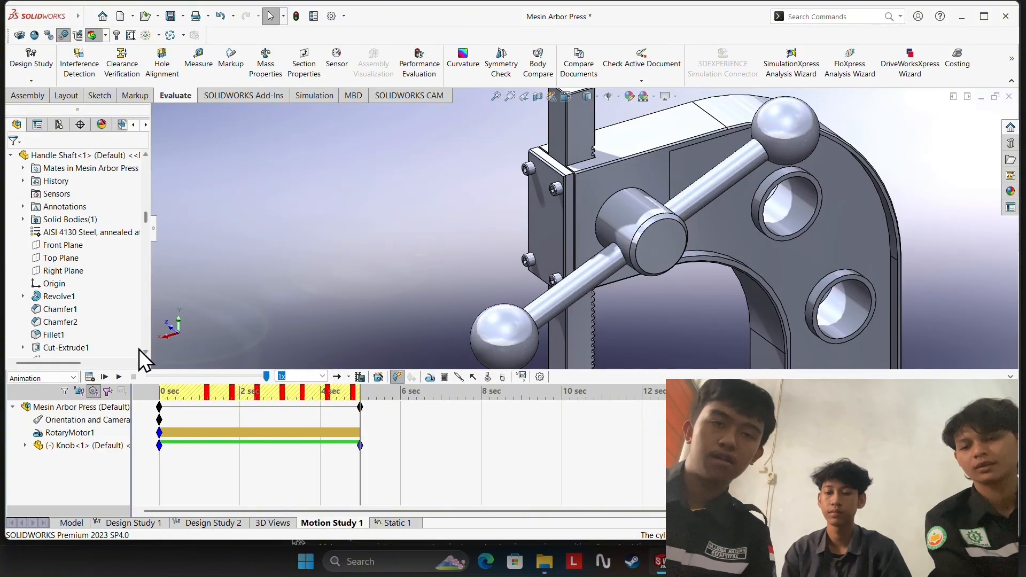
{"action": "left_click", "coordinate": [87, 379]}
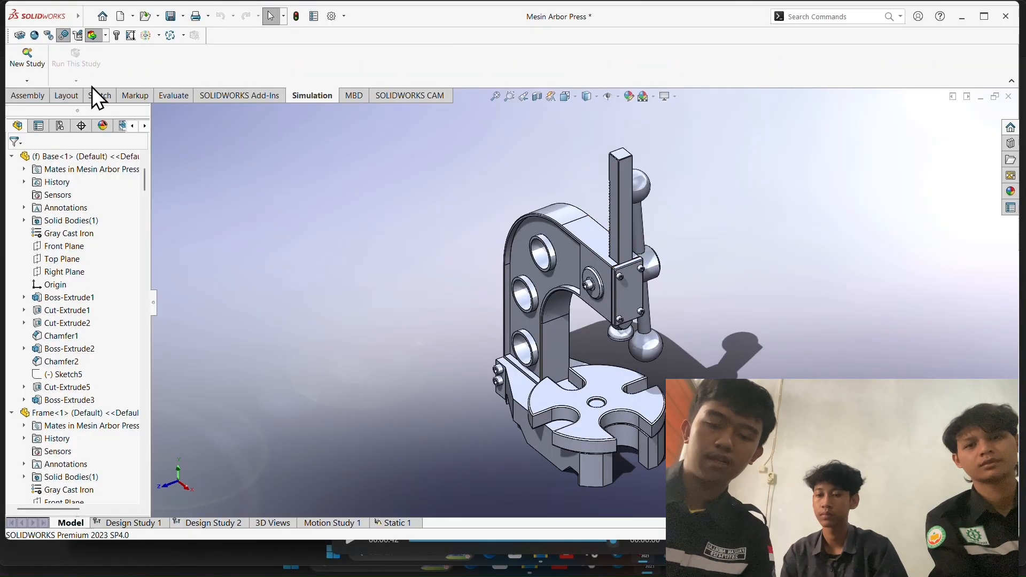
Step: Create a new static study and apply a Fixed Geometry fixture to six faces on the underside of the Base
{"action": "left_click", "coordinate": [40, 74]}
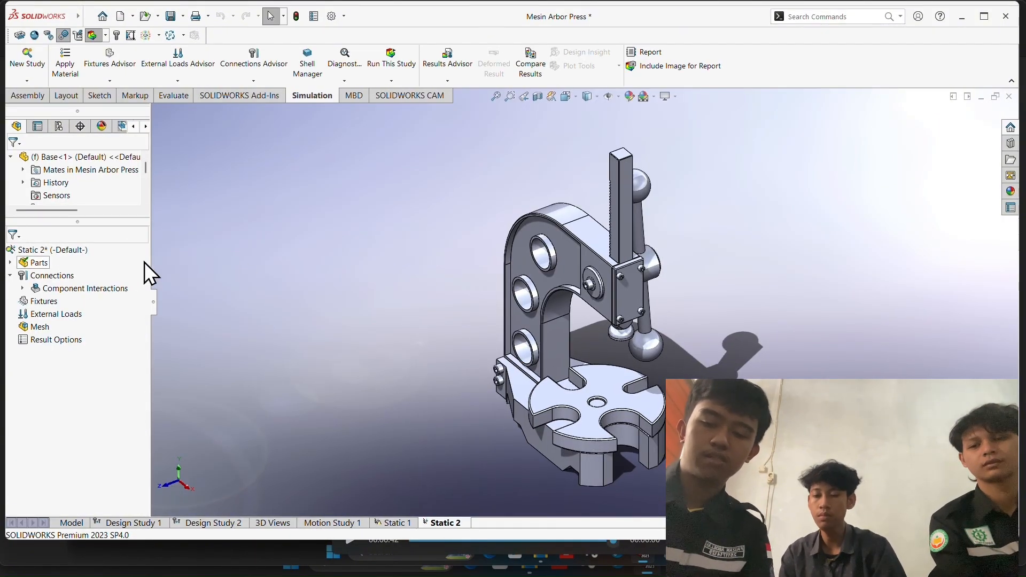
{"action": "right_click", "coordinate": [52, 301]}
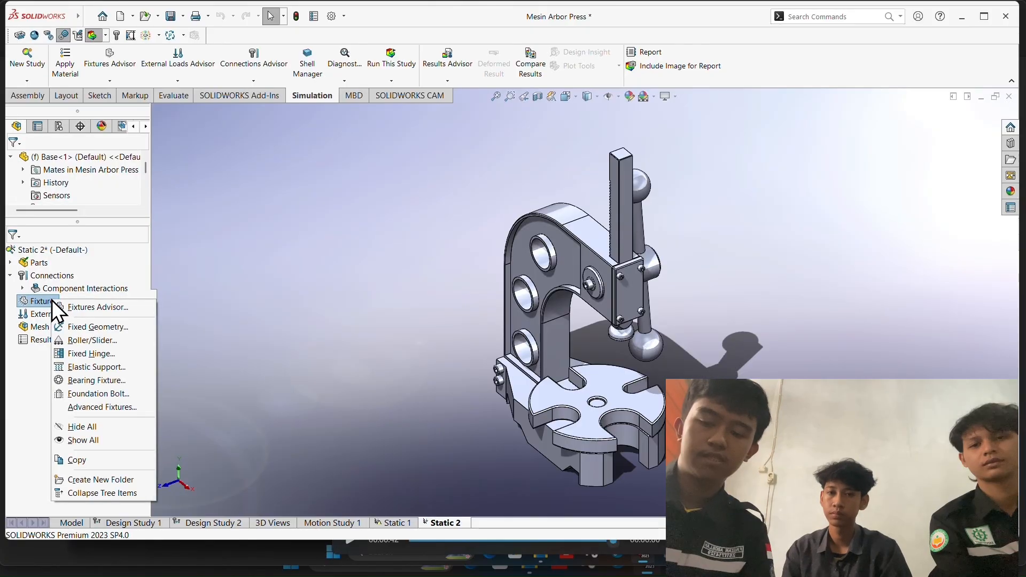
{"action": "left_click", "coordinate": [104, 327]}
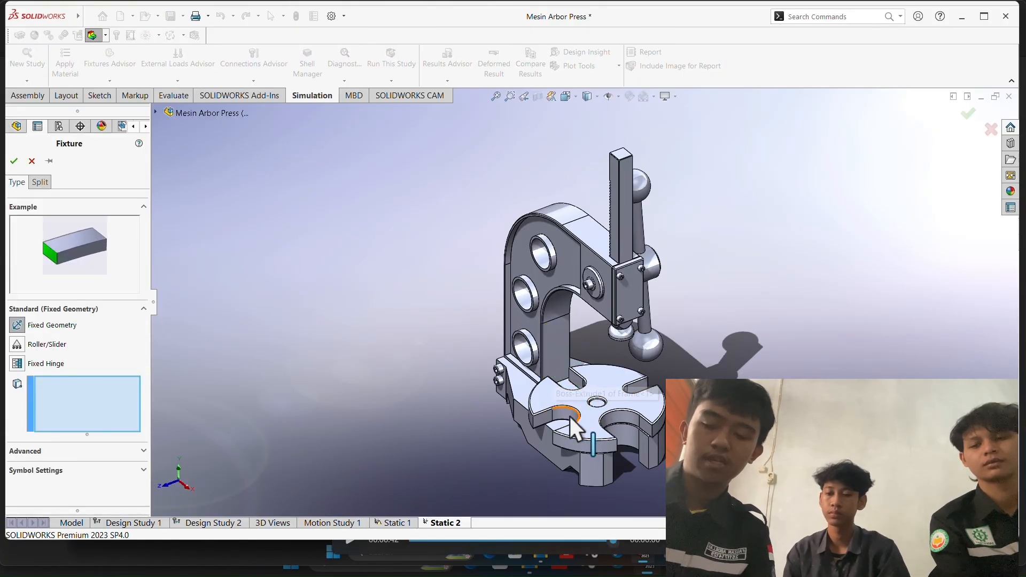
{"action": "middle_click_drag", "start_coordinate": [567, 407], "coordinate": [622, 411]}
{"action": "scroll", "coordinate": [622, 412], "scroll_direction": "down", "scroll_amount": 10}
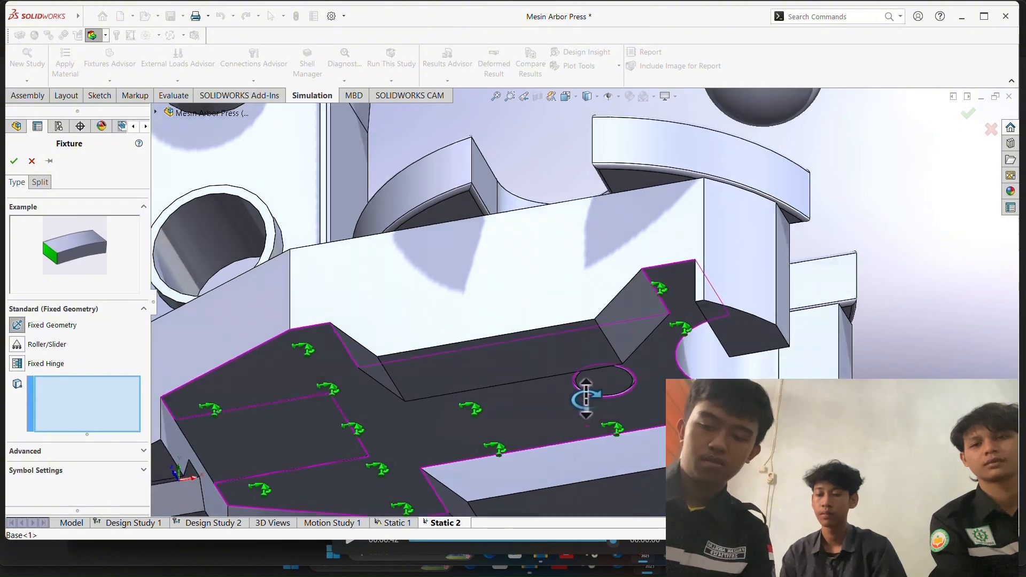
{"action": "left_click", "coordinate": [521, 361]}
{"action": "left_click", "coordinate": [726, 338]}
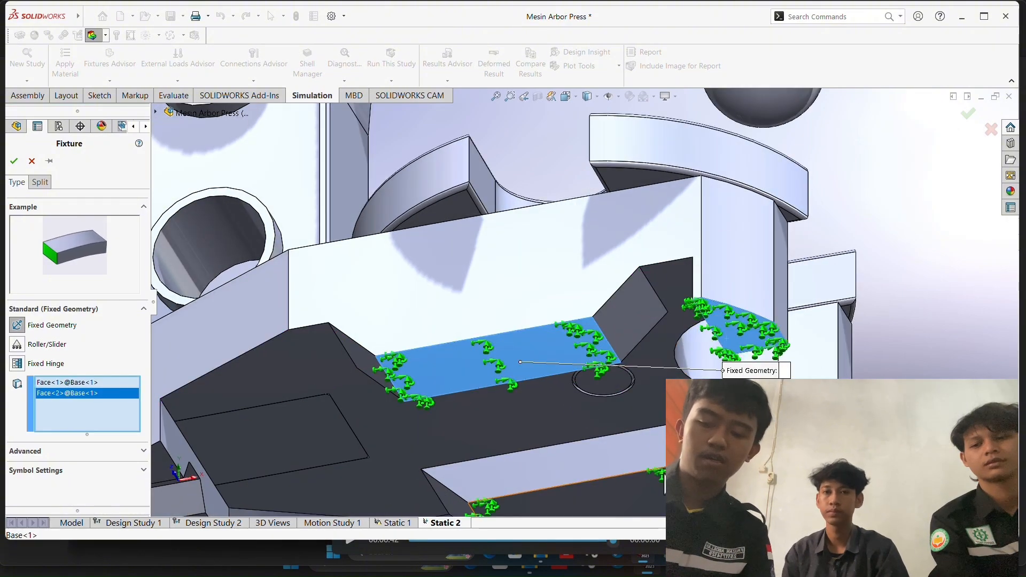
{"action": "left_click", "coordinate": [658, 485]}
{"action": "left_click", "coordinate": [824, 464]}
{"action": "scroll", "coordinate": [588, 438], "scroll_direction": "up", "scroll_amount": 4}
{"action": "scroll", "coordinate": [412, 405], "scroll_direction": "down", "scroll_amount": 8}
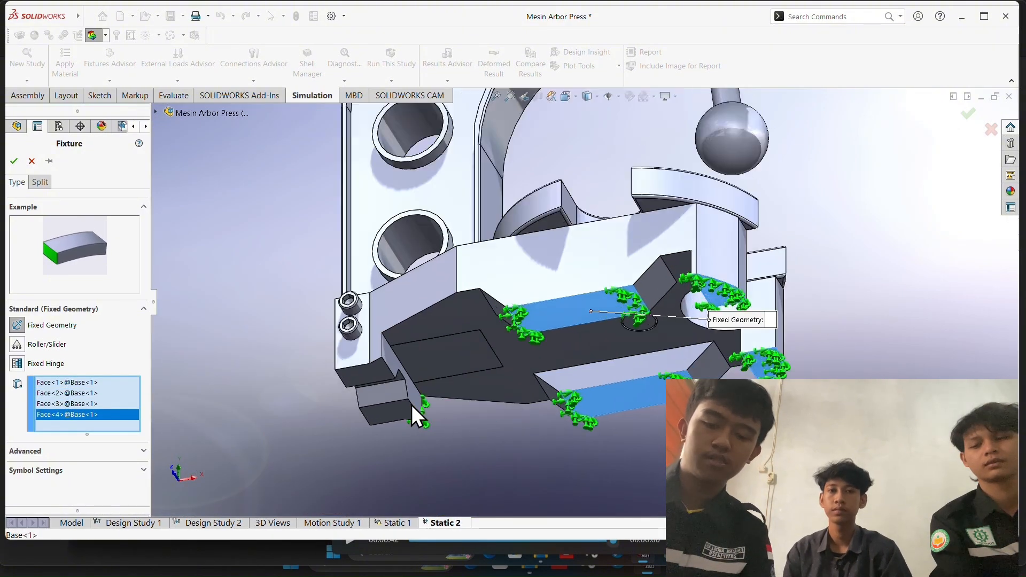
{"action": "left_click", "coordinate": [407, 405]}
{"action": "left_click", "coordinate": [315, 230]}
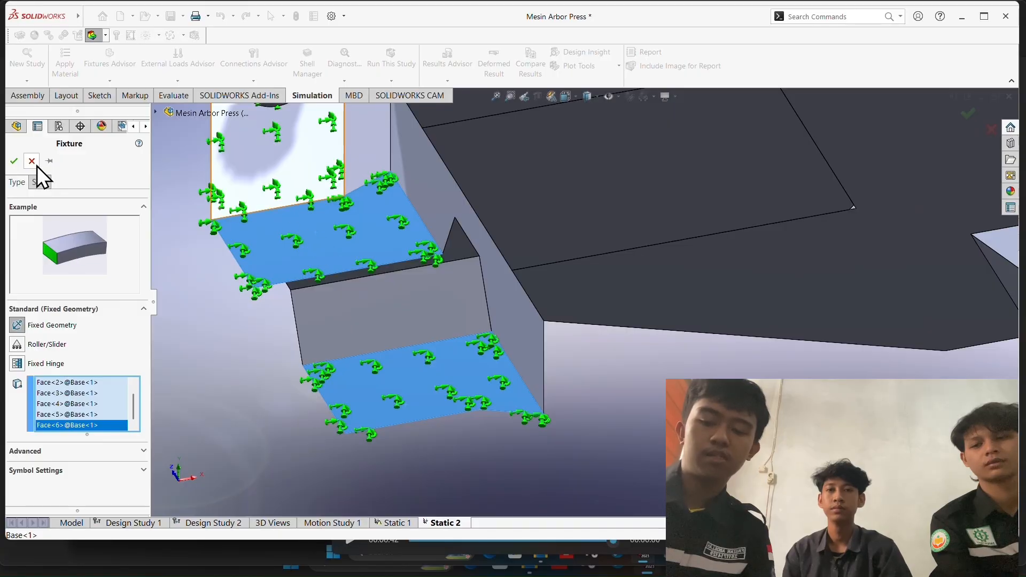
{"action": "left_click", "coordinate": [12, 162]}
Step: Apply a 100 N normal force to the top face of the Base
{"action": "middle_click_drag", "start_coordinate": [546, 171], "coordinate": [323, 309]}
{"action": "right_click", "coordinate": [69, 324]}
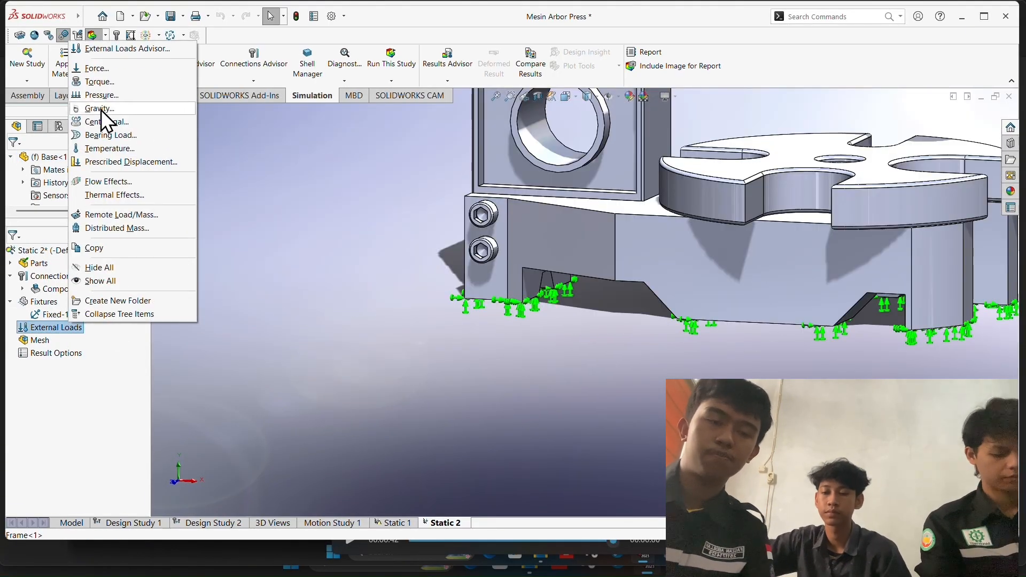
{"action": "left_click", "coordinate": [104, 72]}
{"action": "middle_click_drag", "start_coordinate": [566, 155], "coordinate": [600, 202]}
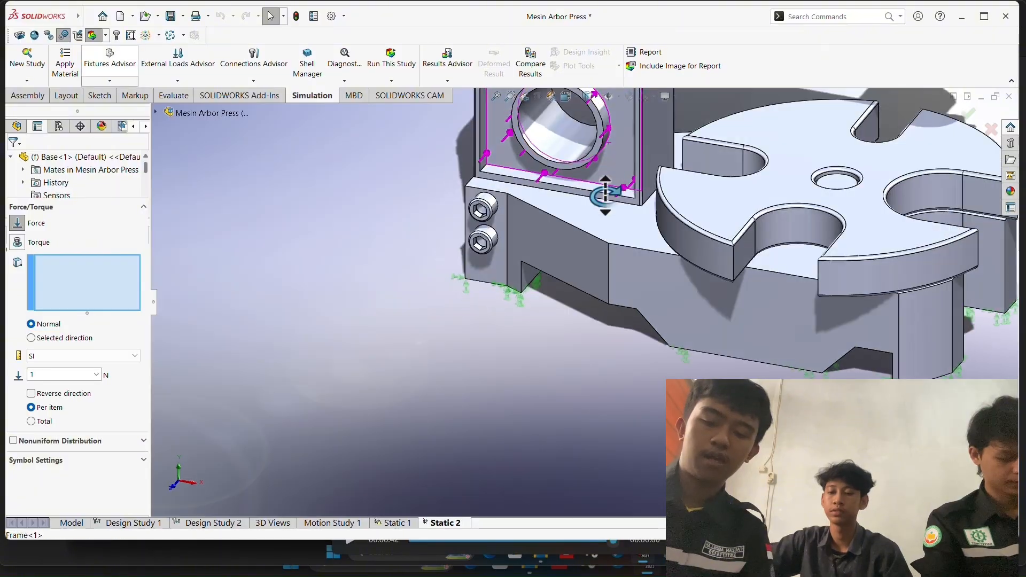
{"action": "left_click", "coordinate": [621, 224]}
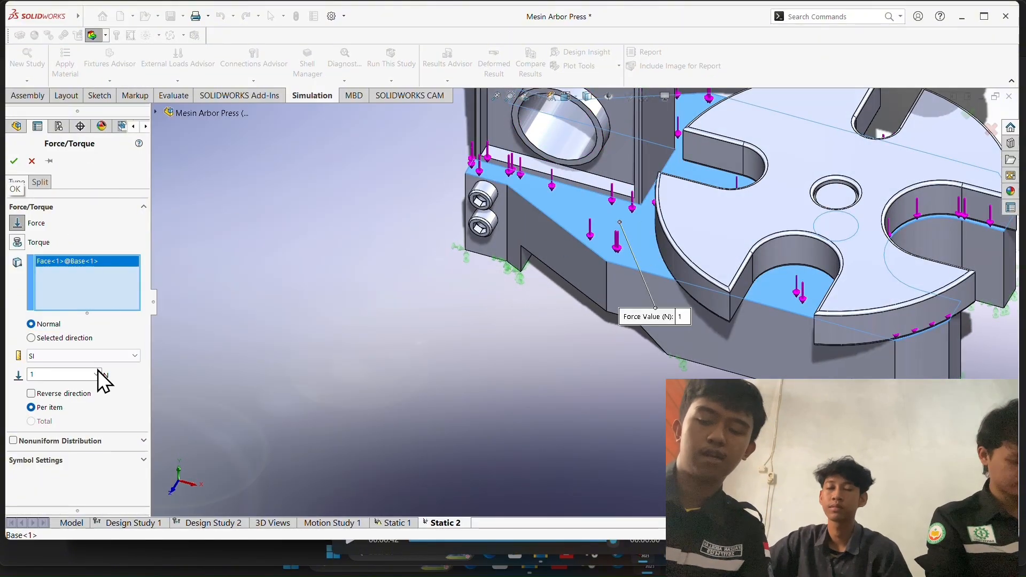
{"action": "double_click", "coordinate": [73, 373]}
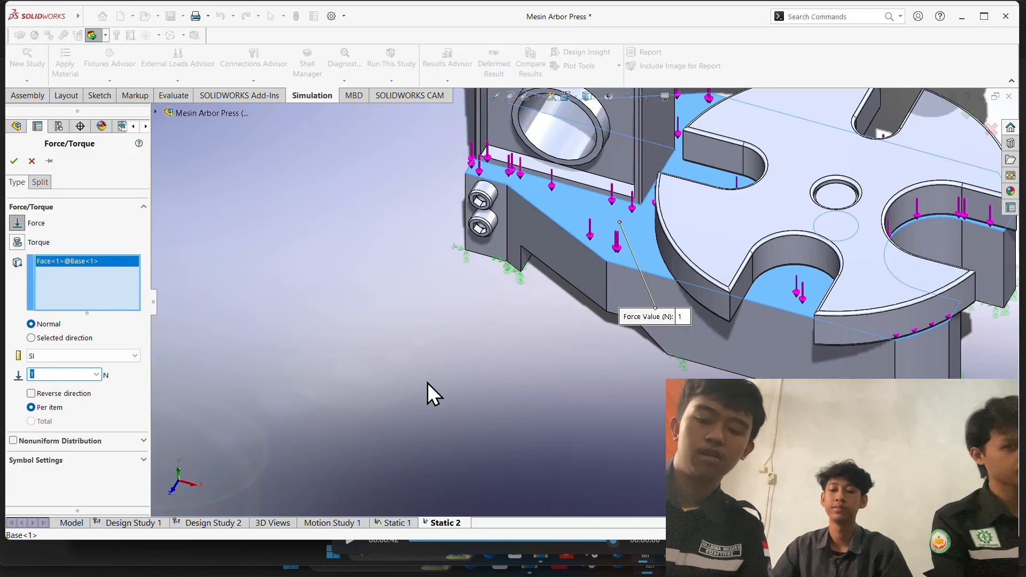
{"action": "type", "text": "100"}
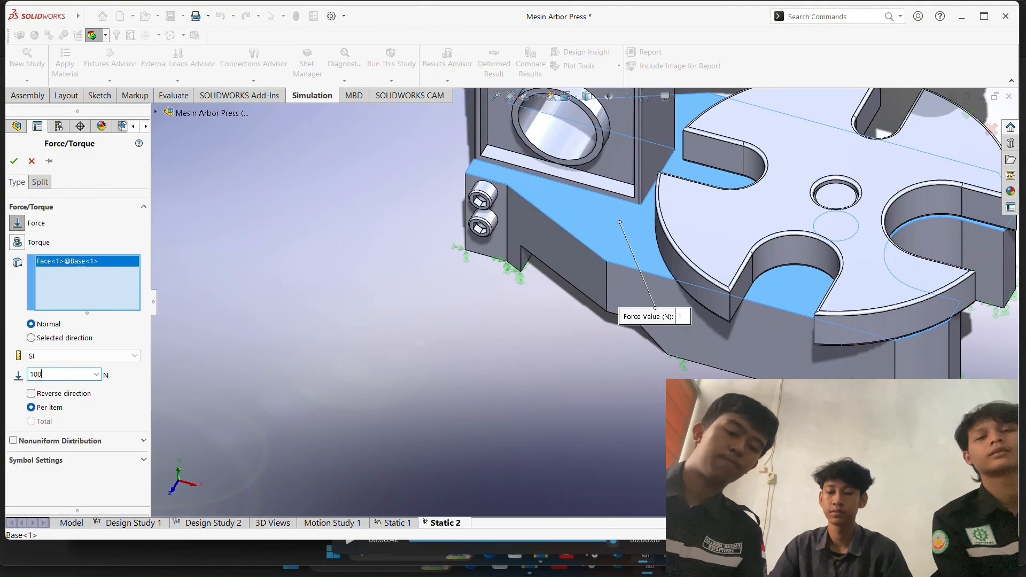
{"action": "left_click", "coordinate": [14, 161]}
Step: Create the study's mesh with the mesh density moved towards Coarse, and view the meshed assembly in isometric orientation
{"action": "right_click", "coordinate": [37, 358]}
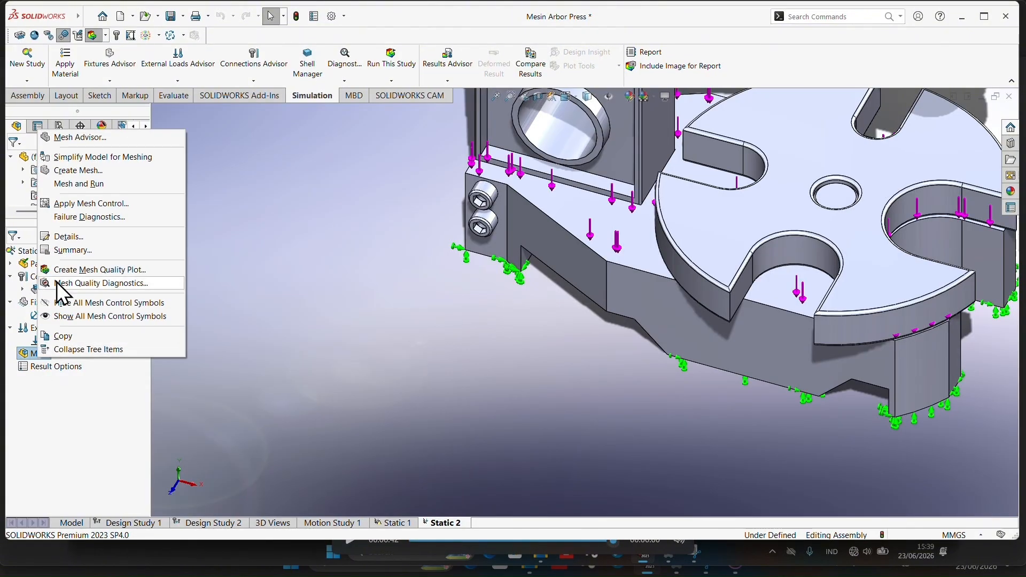
{"action": "left_click", "coordinate": [62, 168]}
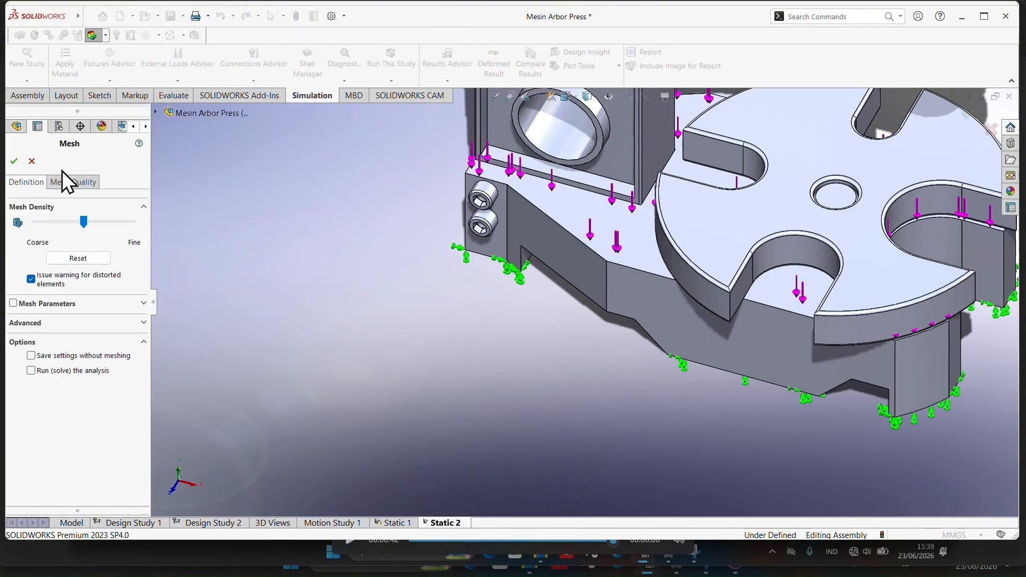
{"action": "left_click_drag", "start_coordinate": [84, 221], "coordinate": [57, 222]}
{"action": "left_click", "coordinate": [14, 162]}
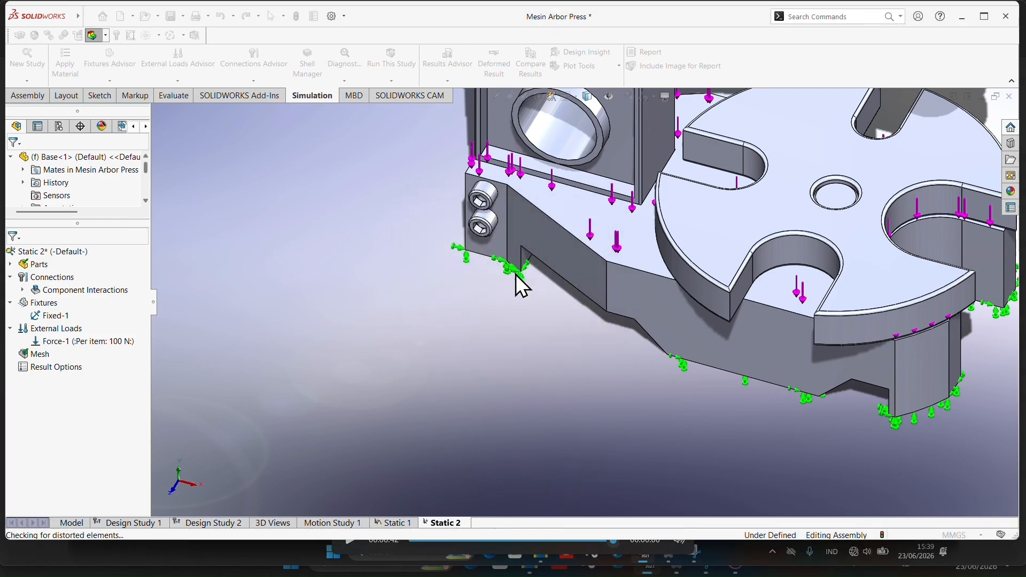
{"action": "scroll", "coordinate": [681, 259], "scroll_direction": "up", "scroll_amount": 6}
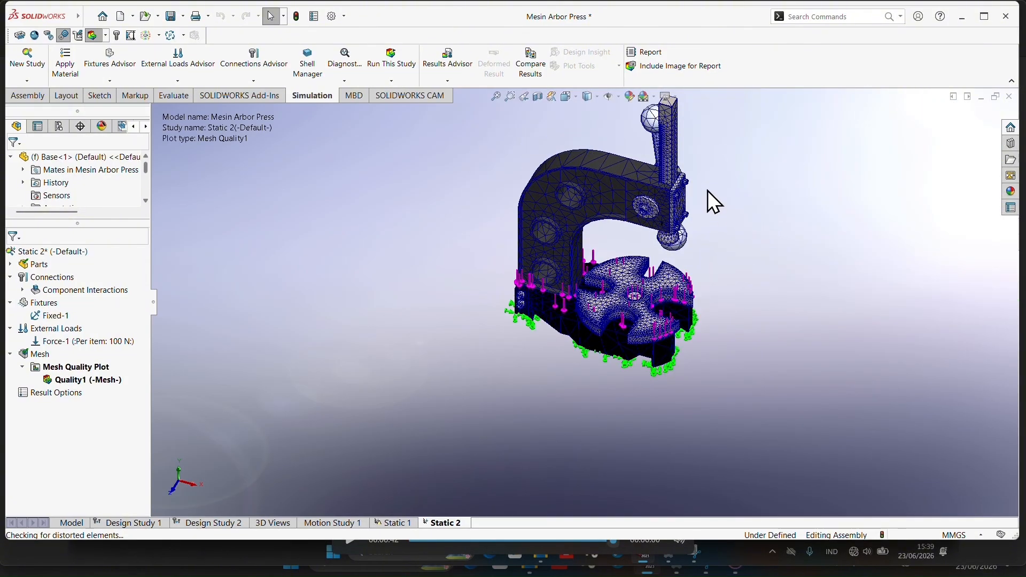
{"action": "key", "text": "ctrl+7"}
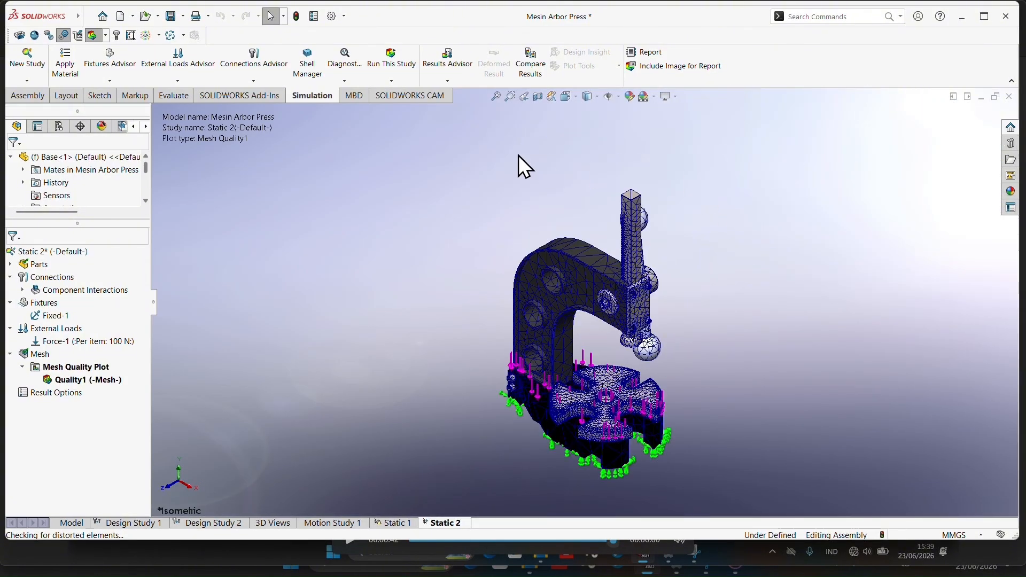
Step: Run the static study and inspect the von Mises stress plot, and return to the assembly model
{"action": "left_click", "coordinate": [406, 68]}
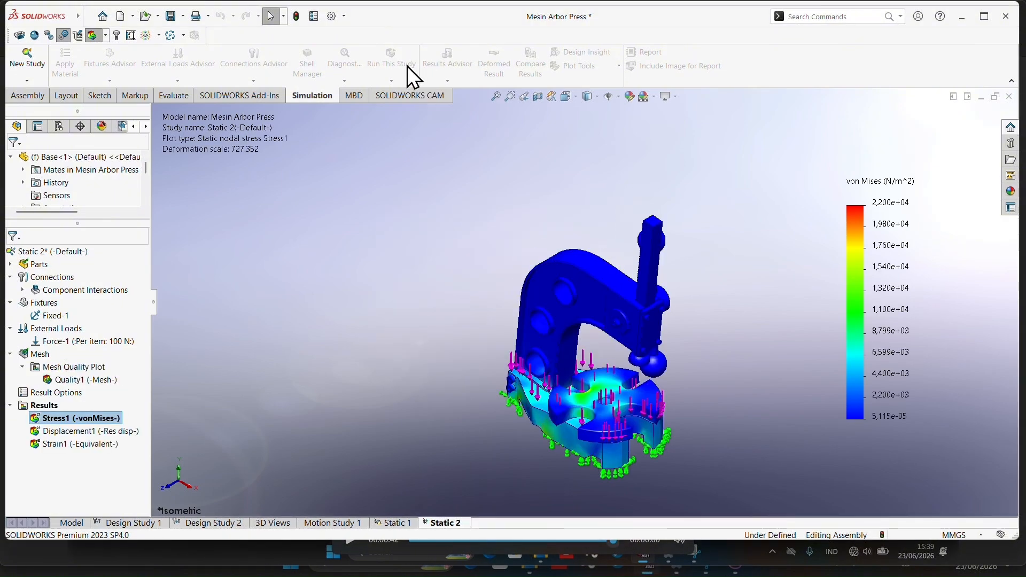
{"action": "scroll", "coordinate": [610, 377], "scroll_direction": "down", "scroll_amount": 3}
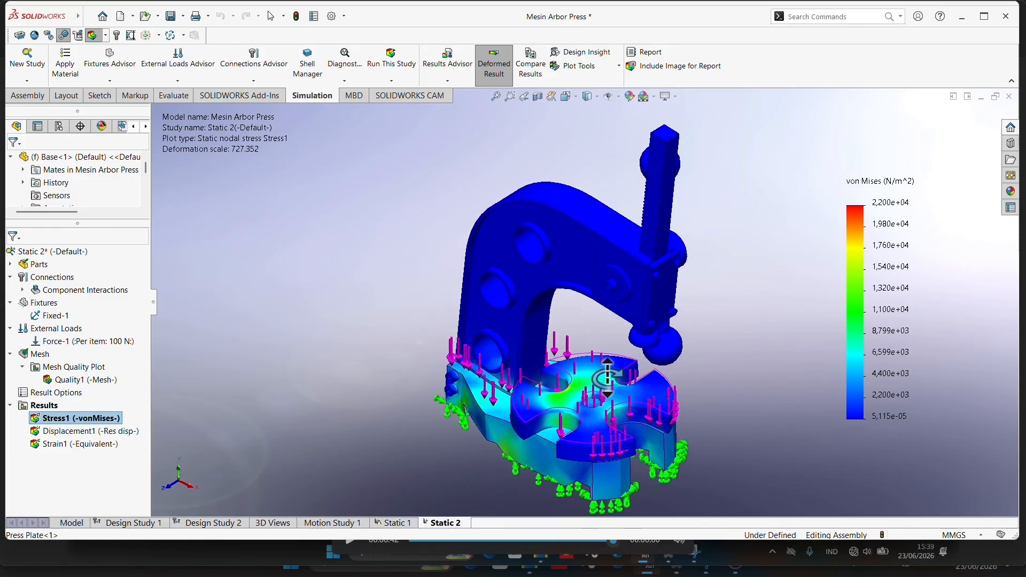
{"action": "middle_click_drag", "start_coordinate": [608, 377], "coordinate": [596, 406]}
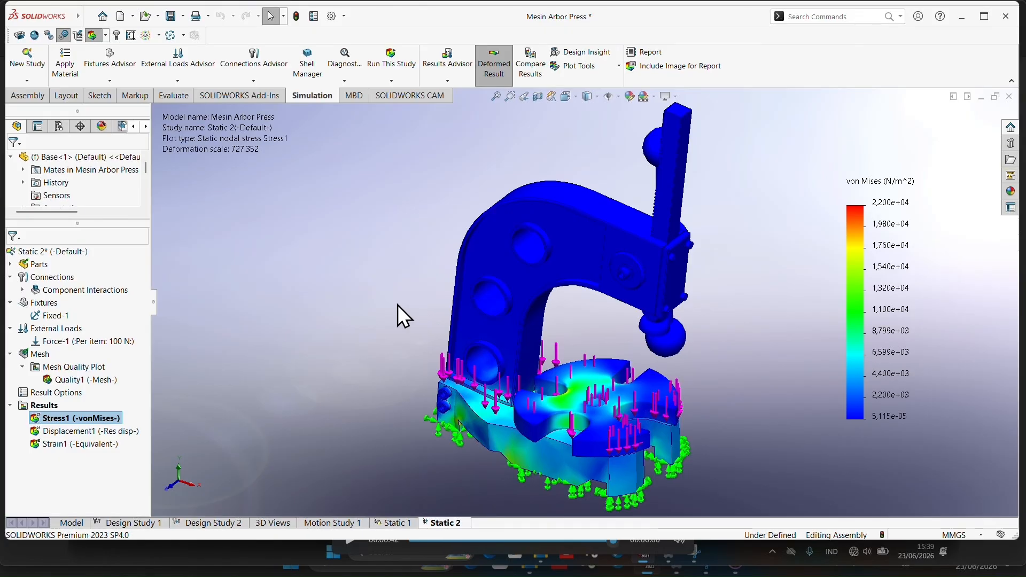
{"action": "left_click", "coordinate": [72, 521]}
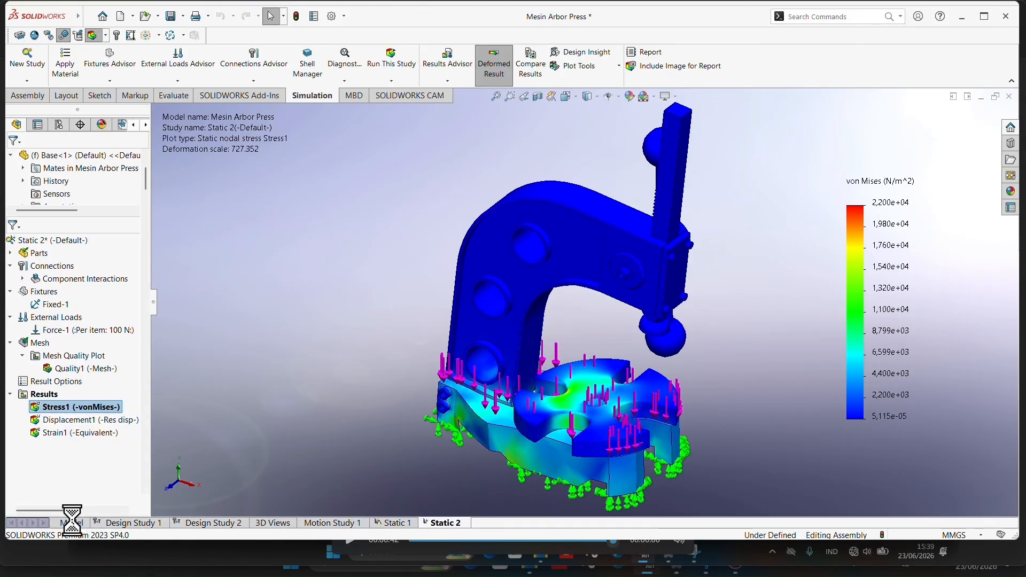